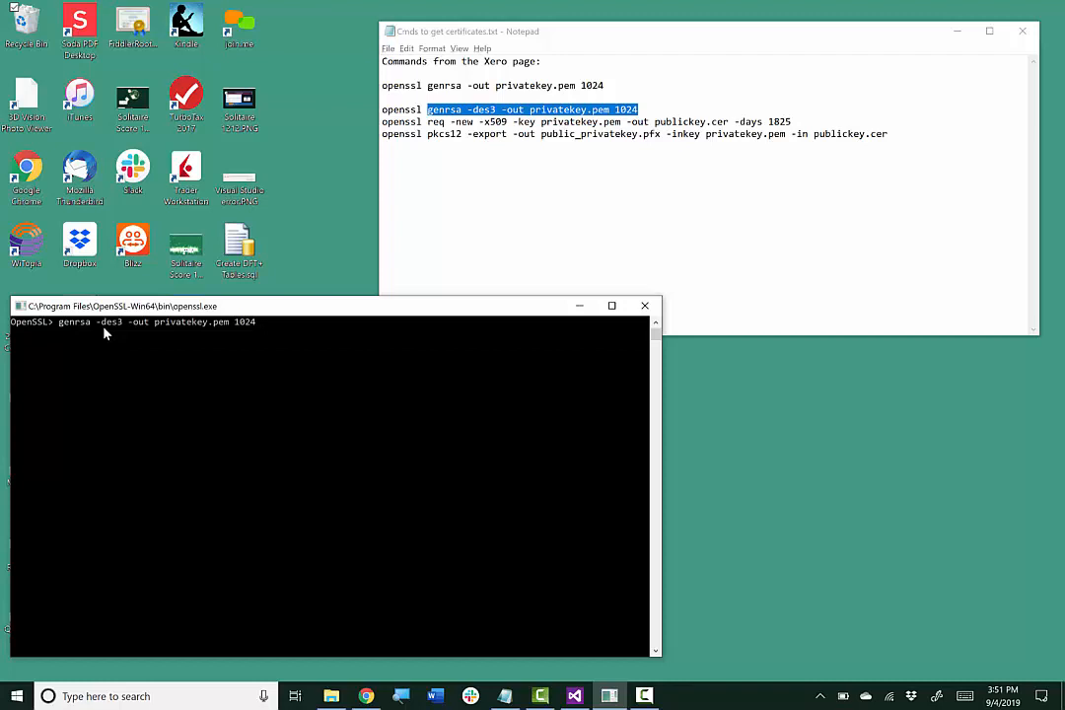
Run genrsa to create the 1024-bit privatekey.pem, entering and verifying the pass phrase
key("Return")
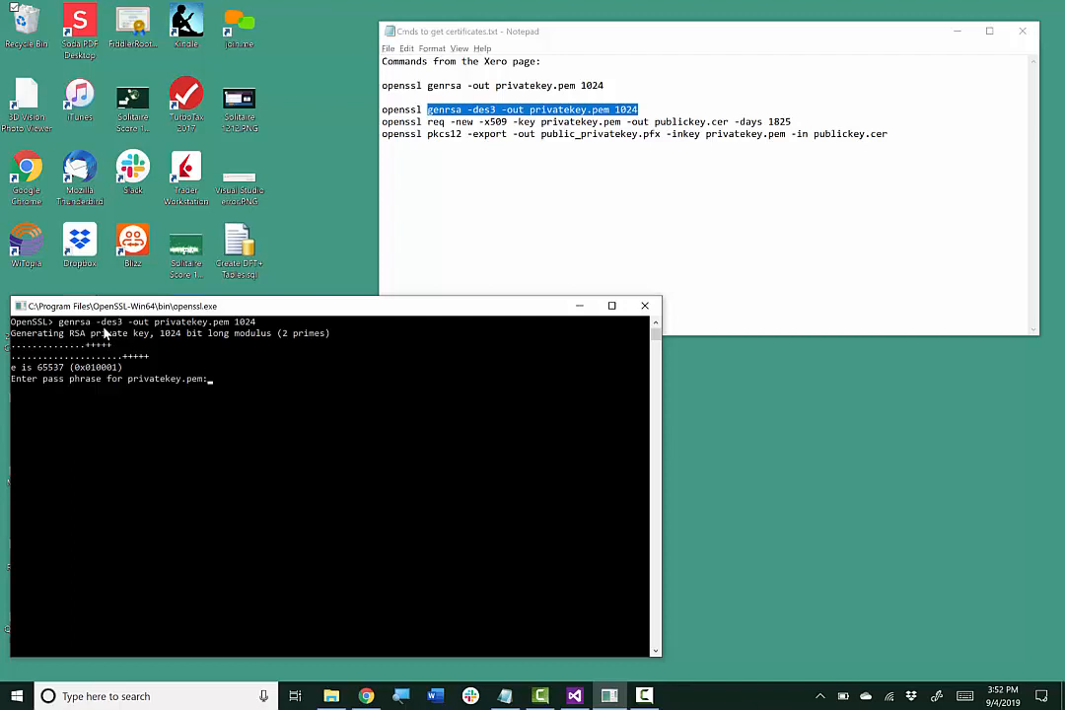
key("Return")
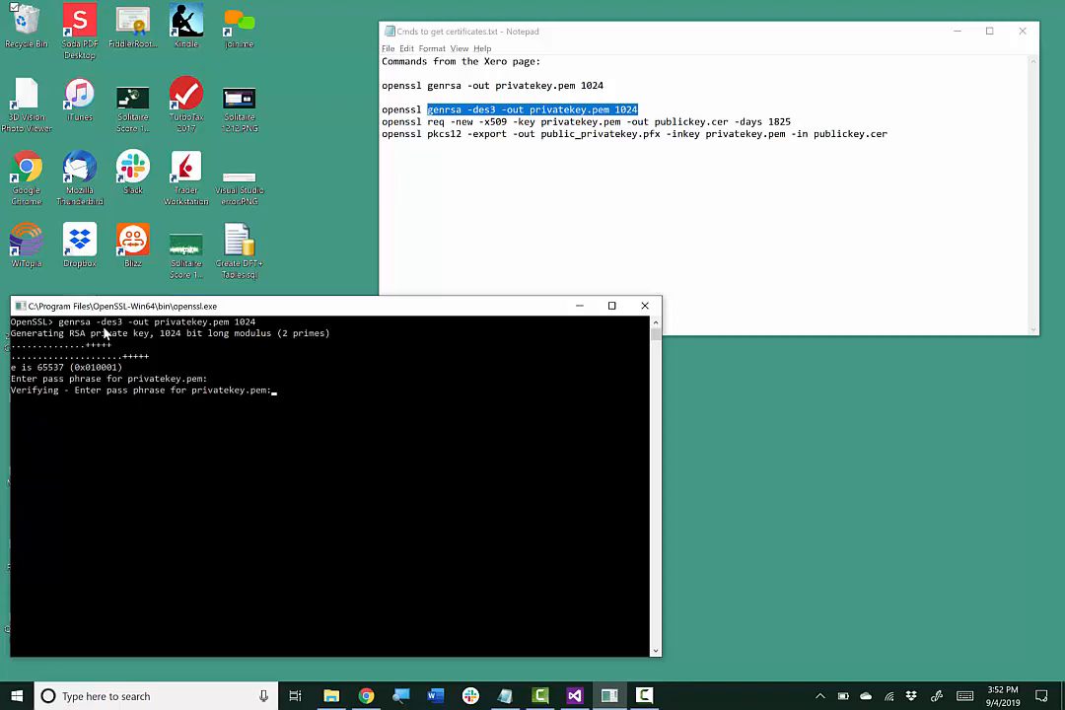
key("Return")
left_click(331, 696)
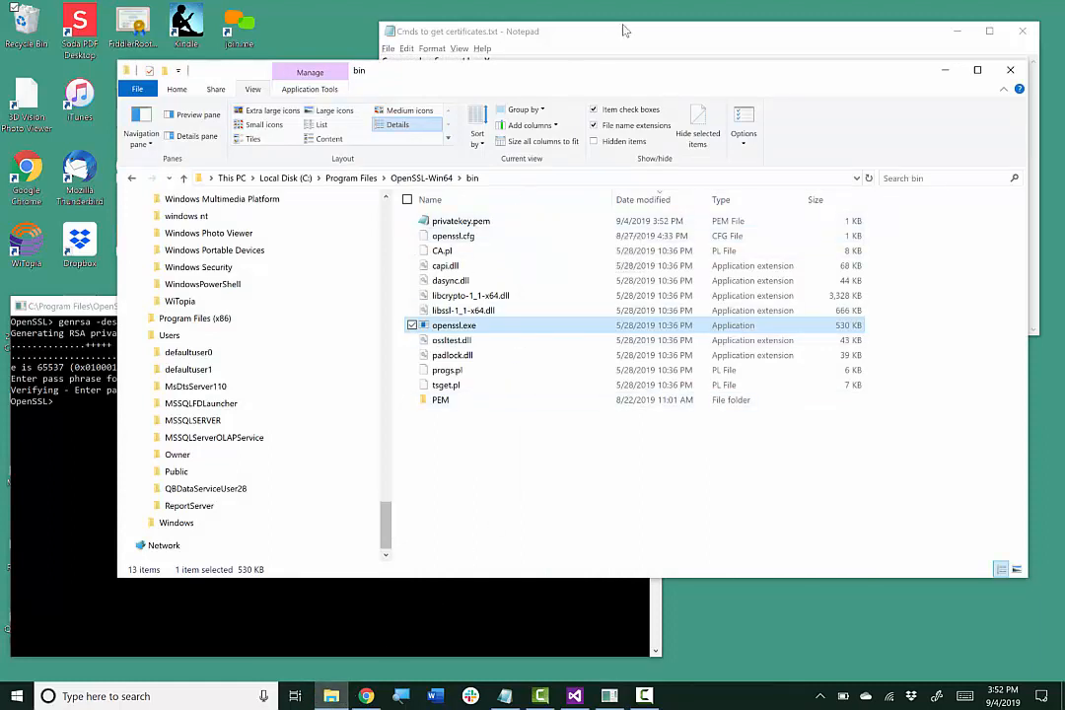
left_click(944, 69)
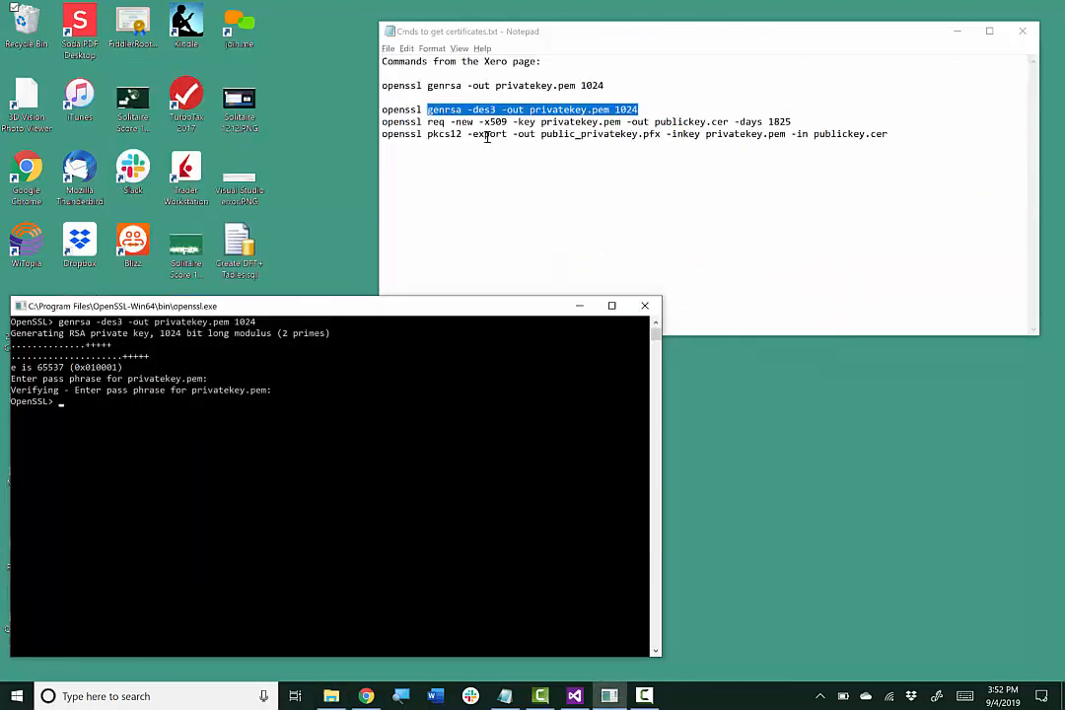
Paste and run the req -new -x509 command for publickey.cer (1825 days), giving the key's pass phrase
left_click(445, 124)
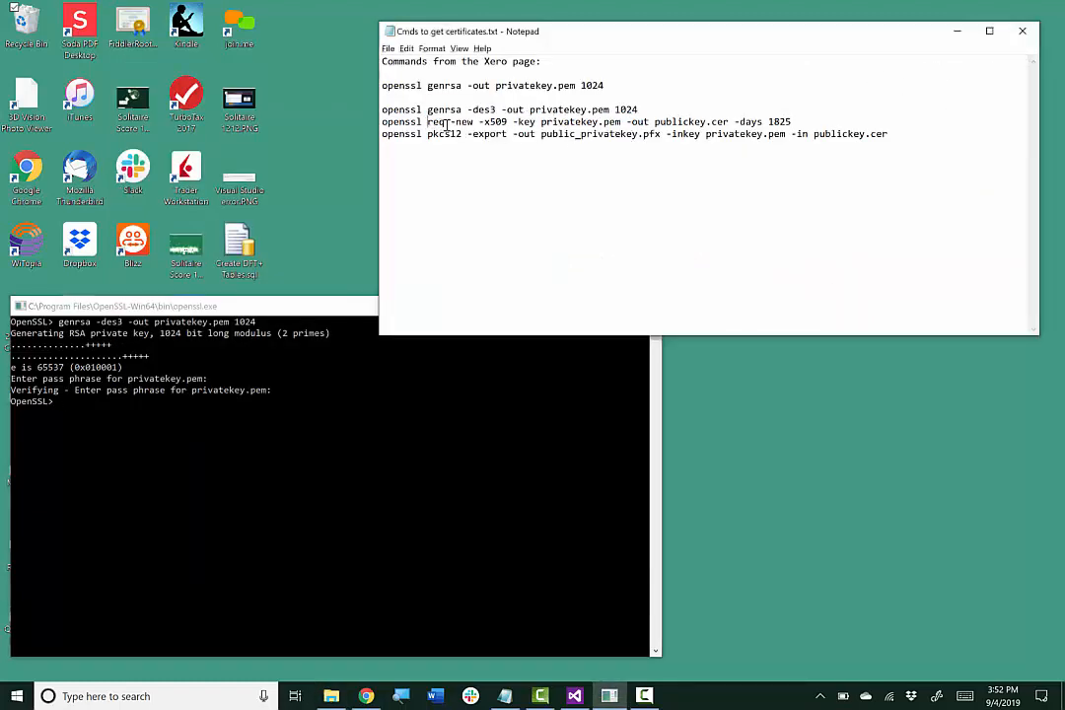
left_click_drag(446, 125, 792, 122)
key("ctrl+c")
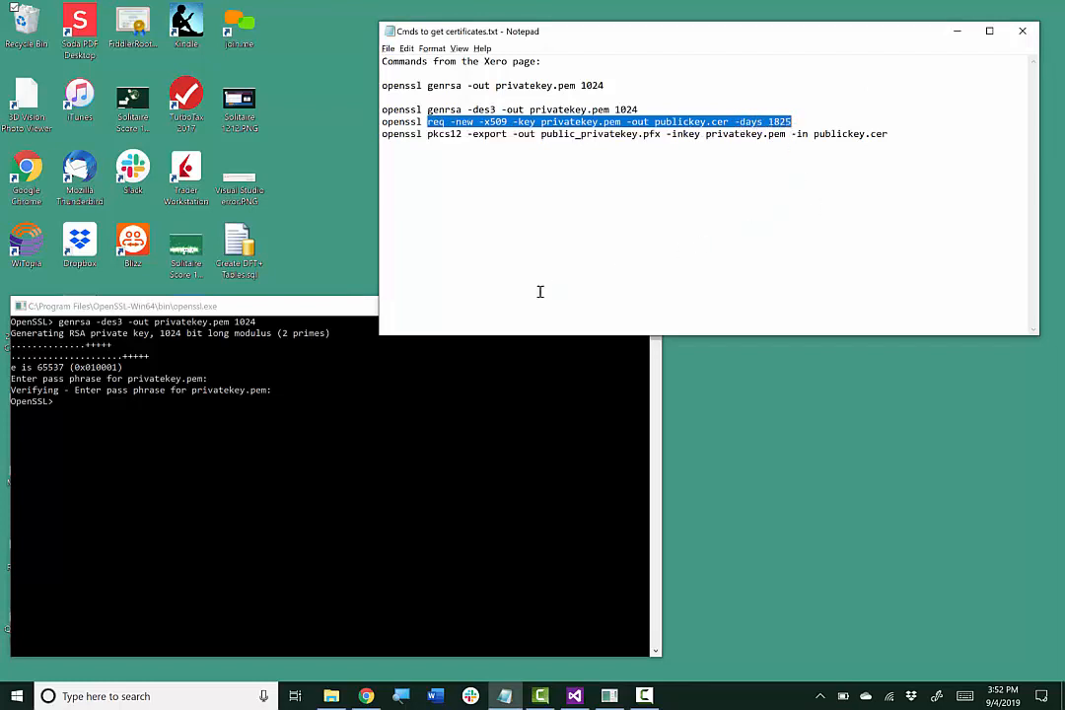
left_click(86, 410)
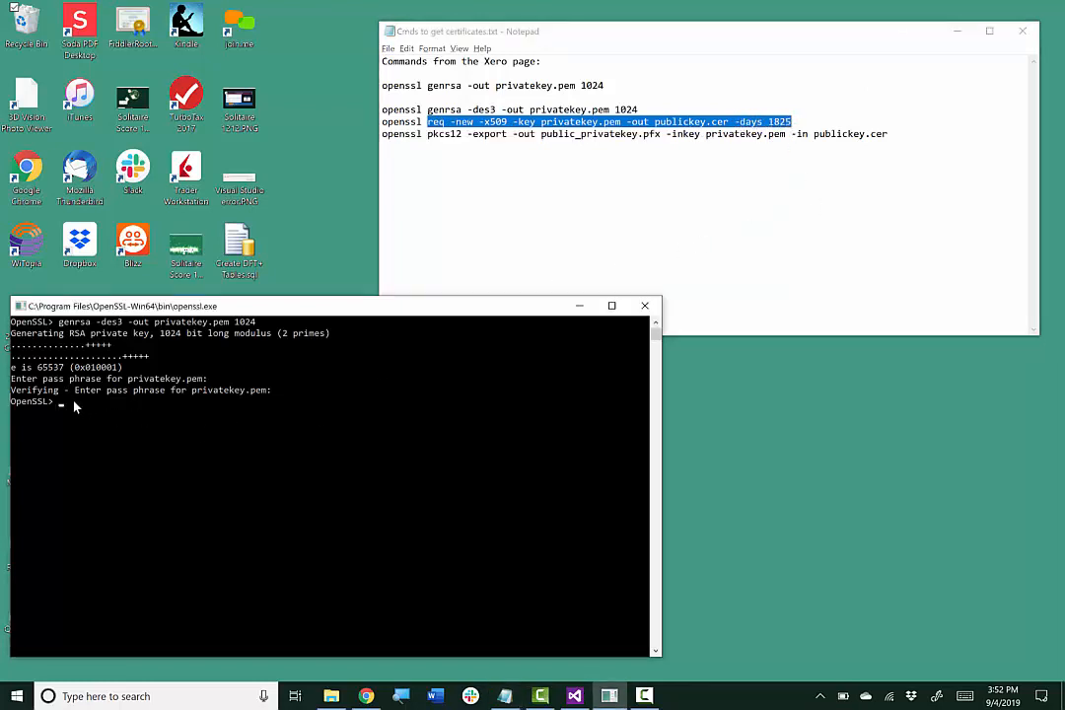
right_click(206, 445)
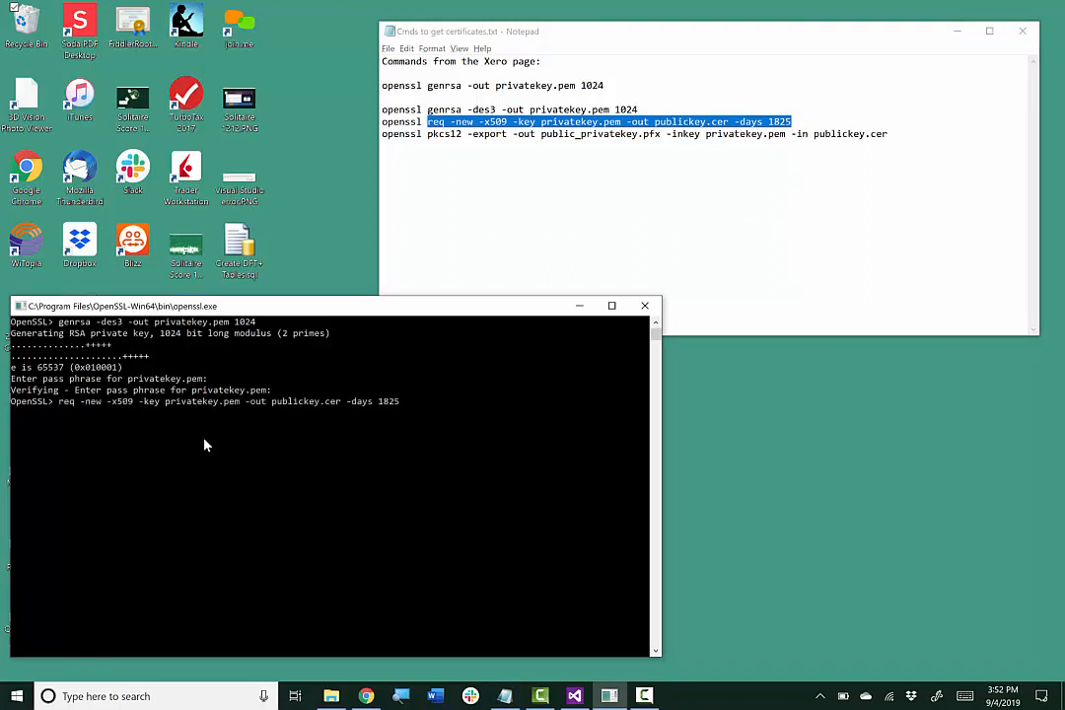
key("Return")
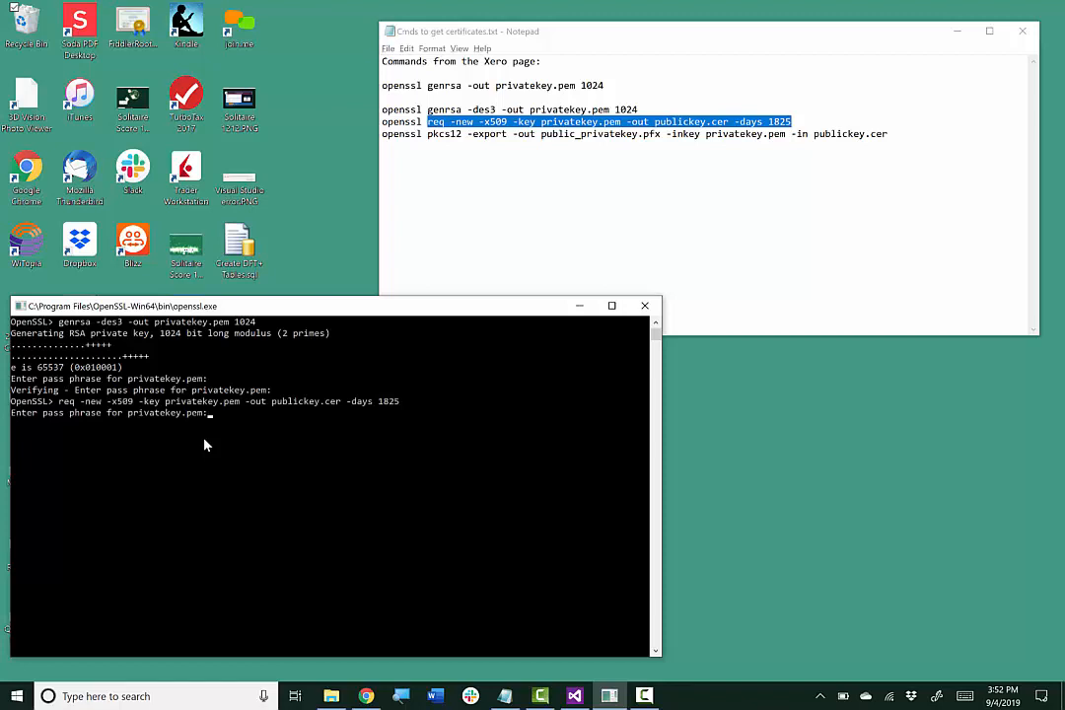
key("Return")
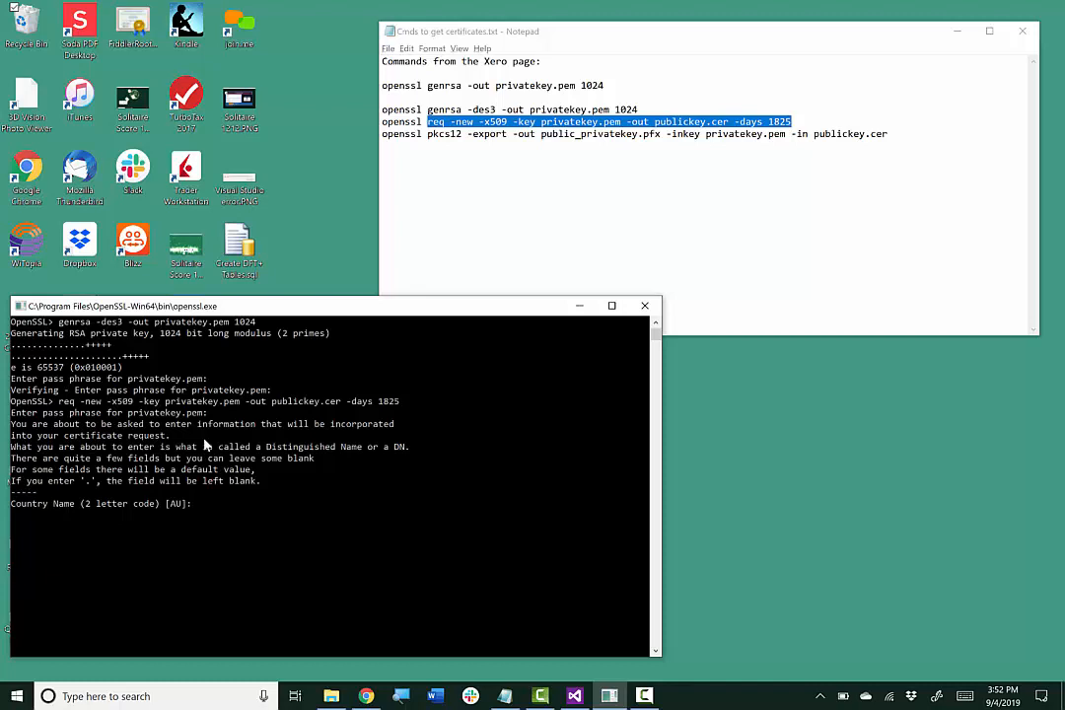
Enter US, NC, Raleigh and Cozyroc as country, state, locality and organization
type("US")
key("Return")
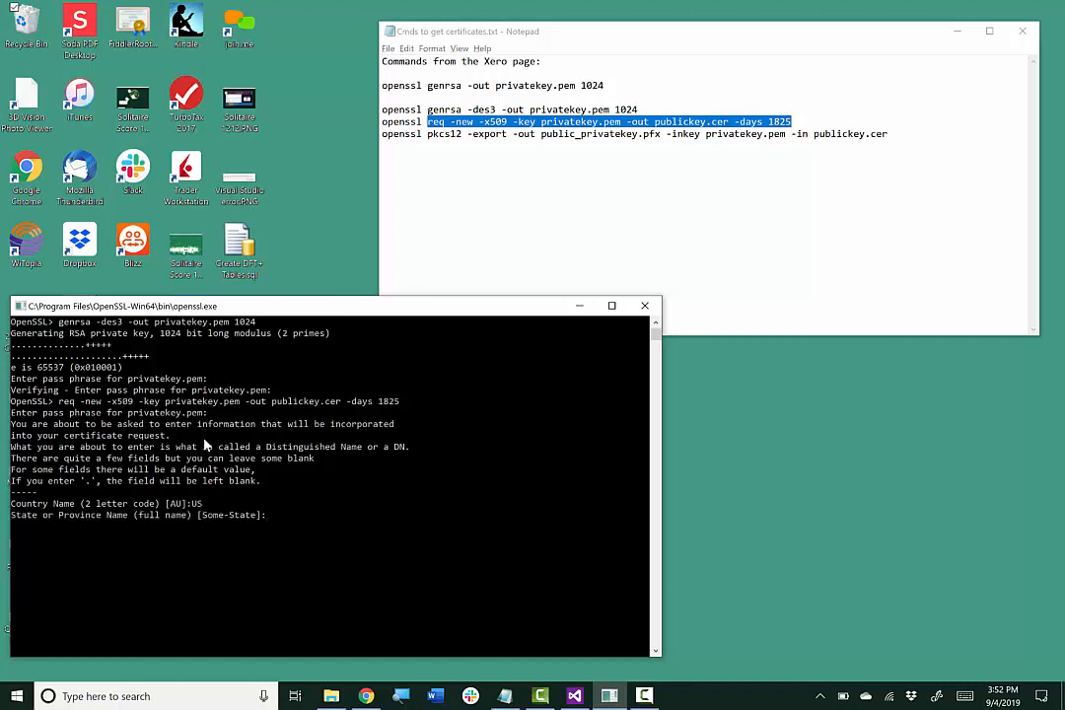
type("NC")
key("Return")
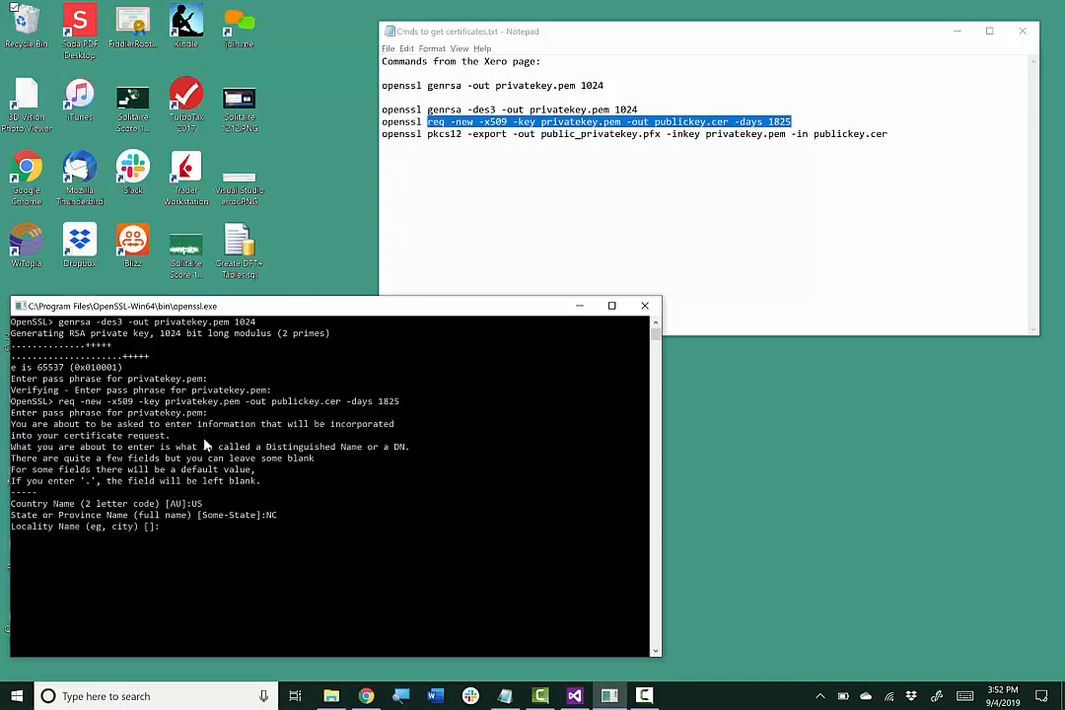
type("Raleigh")
key("Return")
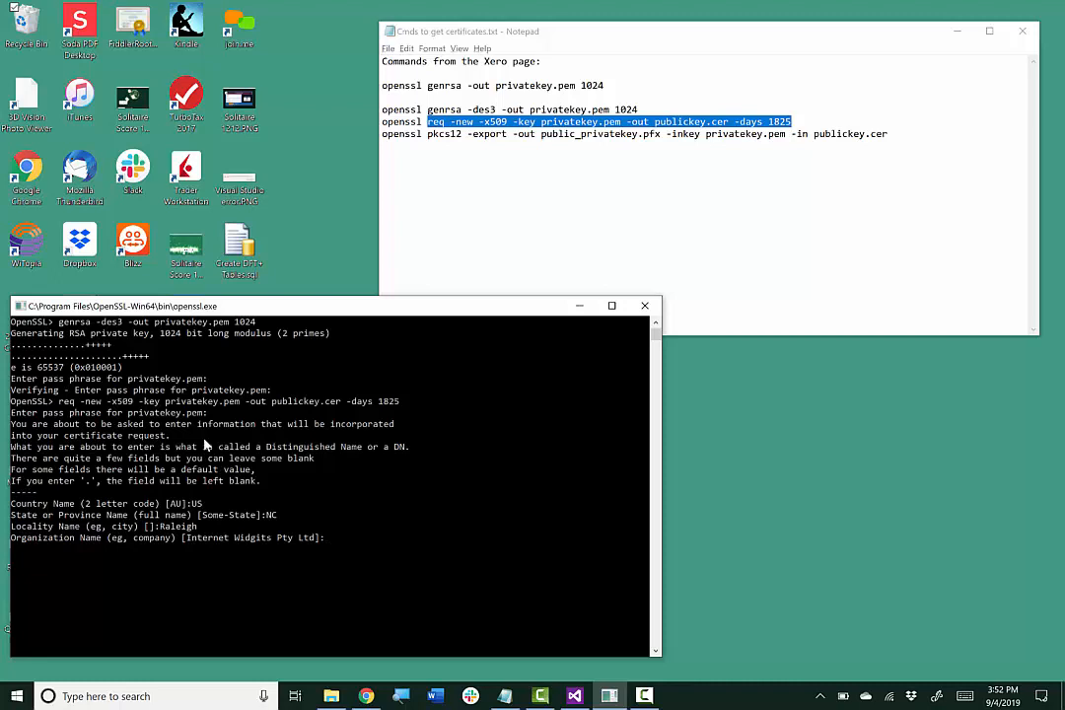
type("Cozyroc")
key("Return")
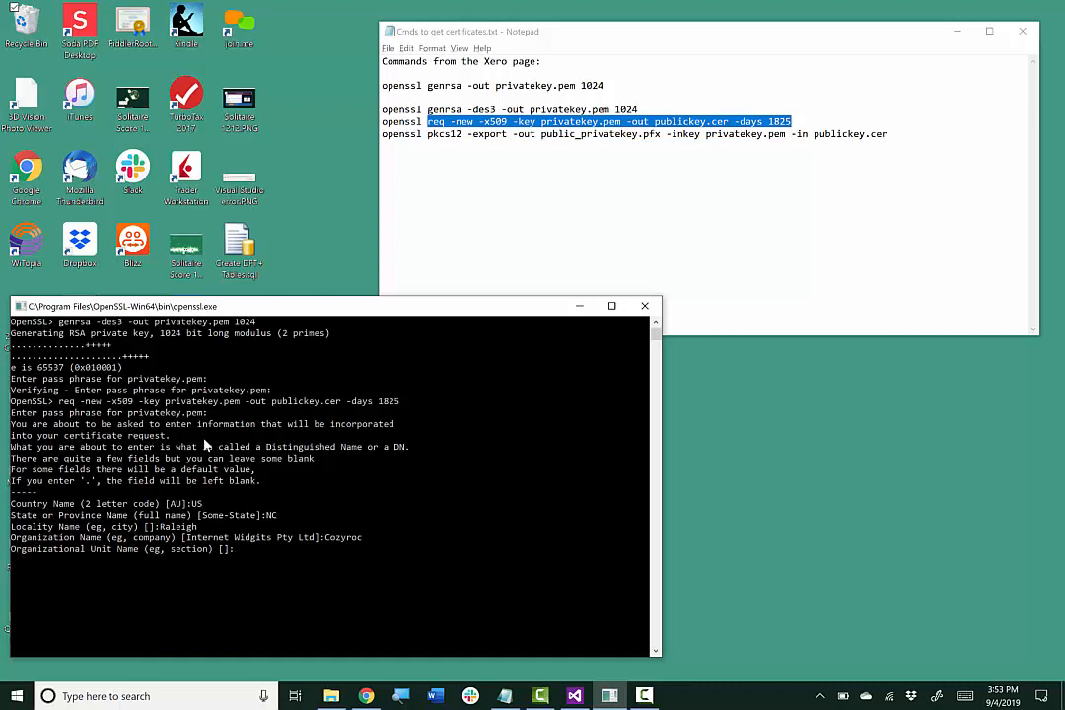
Fill in organizational unit 'blah', the common name and the e-mail address to finish the certificate
type("blah")
key("Return")
type("Diane")
key("Return")
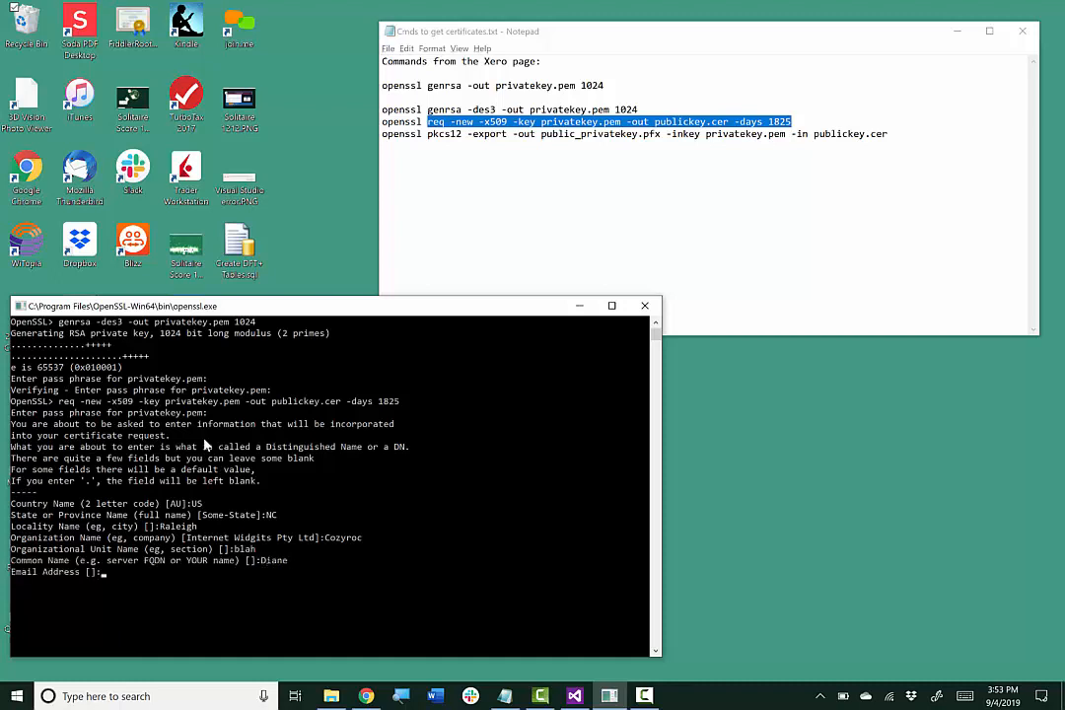
key("Return")
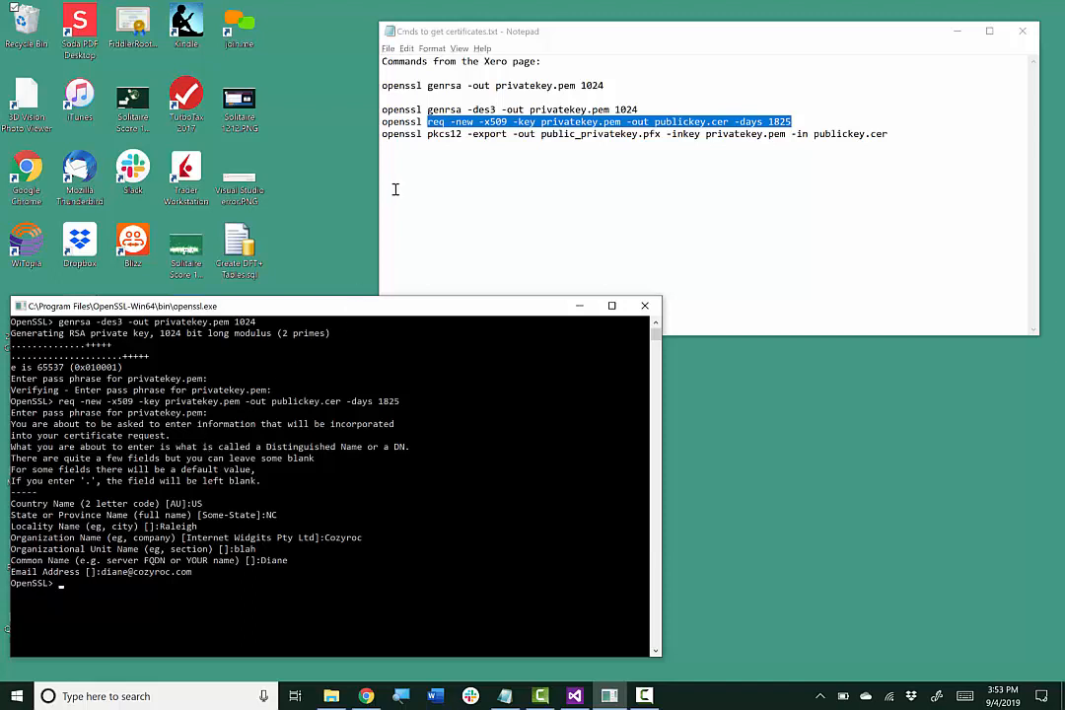
left_click_drag(427, 134, 887, 136)
key("ctrl+c")
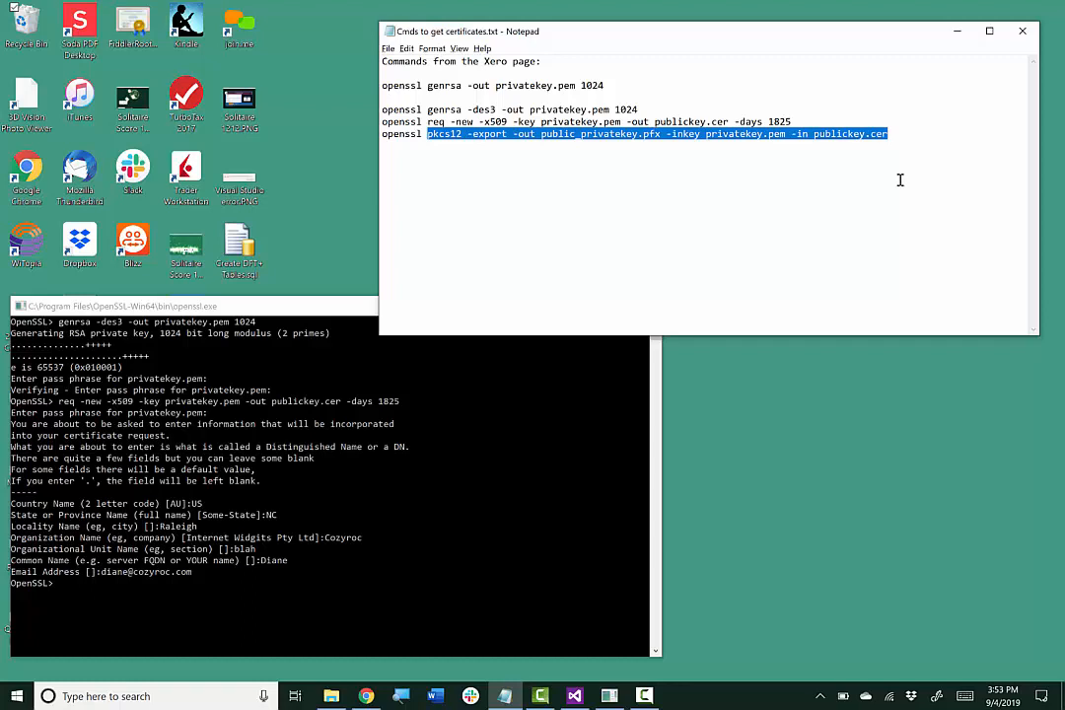
Paste and run the pkcs12 -export command, giving the key pass phrase and a verified export password
left_click(90, 590)
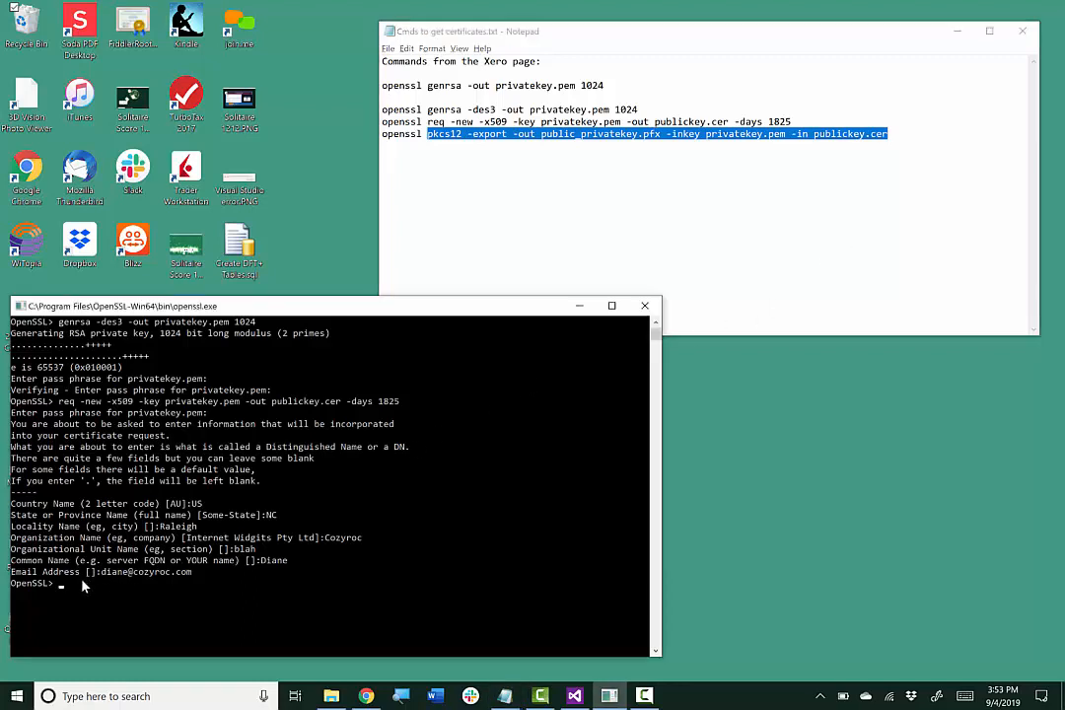
right_click(84, 586)
key("Return")
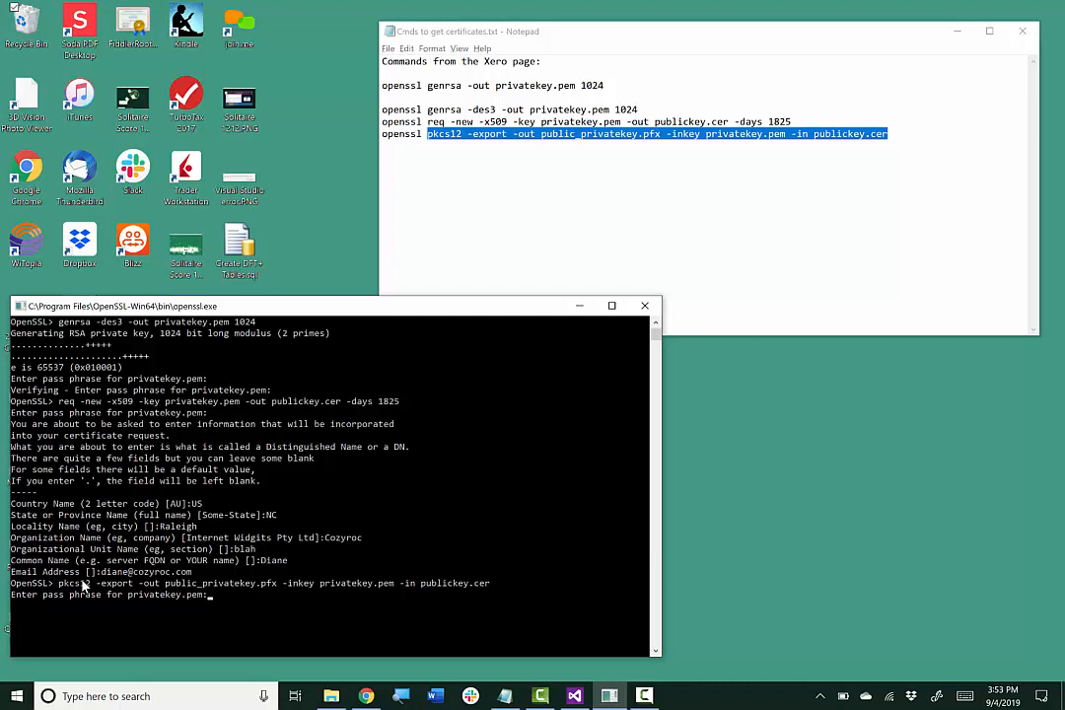
key("Return")
key("Return")
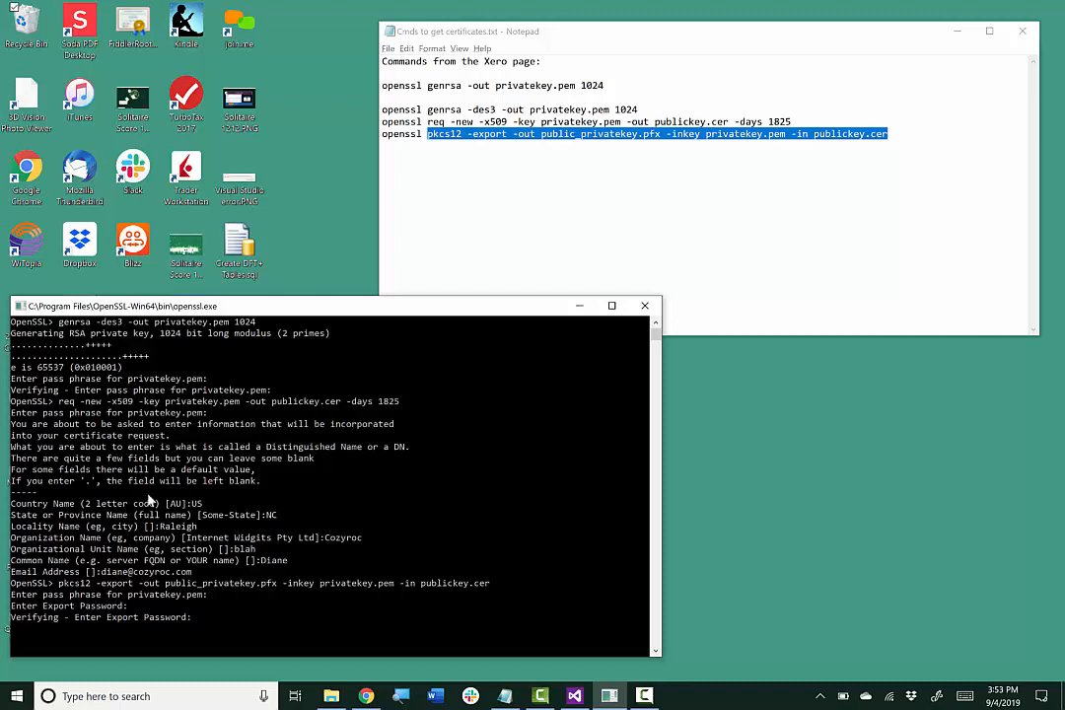
key("Return")
Open the OpenSSL-Win64\bin folder to check public_privatekey.pfx, publickey.cer and privatekey.pem
left_click(333, 696)
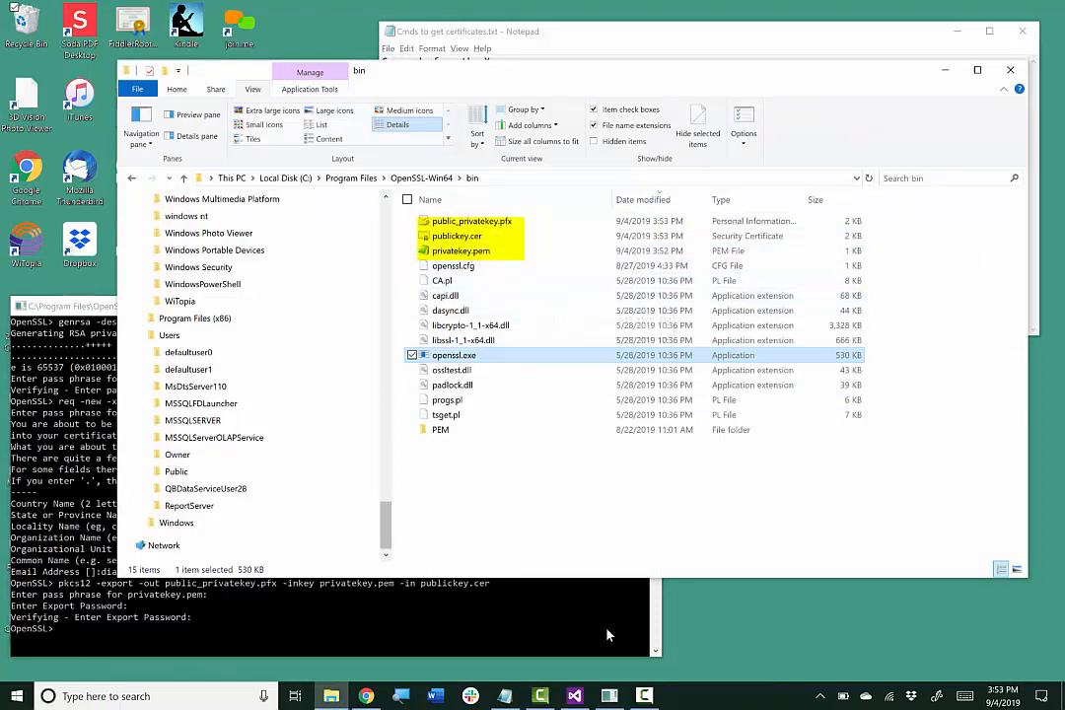
mouse_move(574, 698)
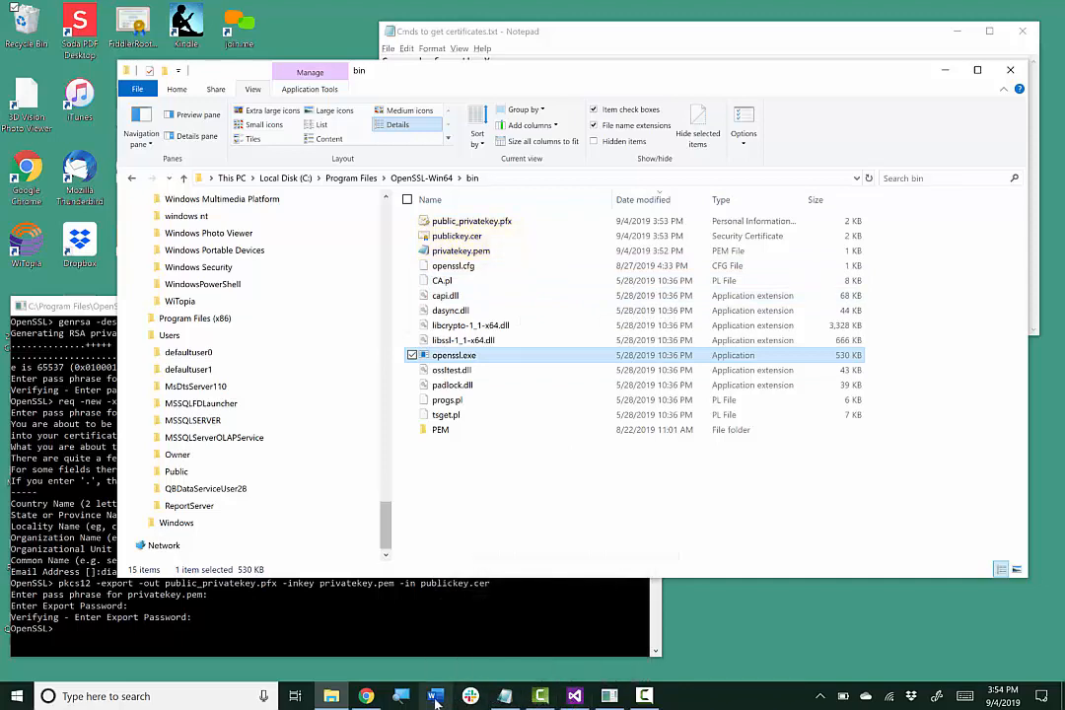
Review Xero's Private Applications setup guide in Chrome, then open a new blank tab
left_click(365, 696)
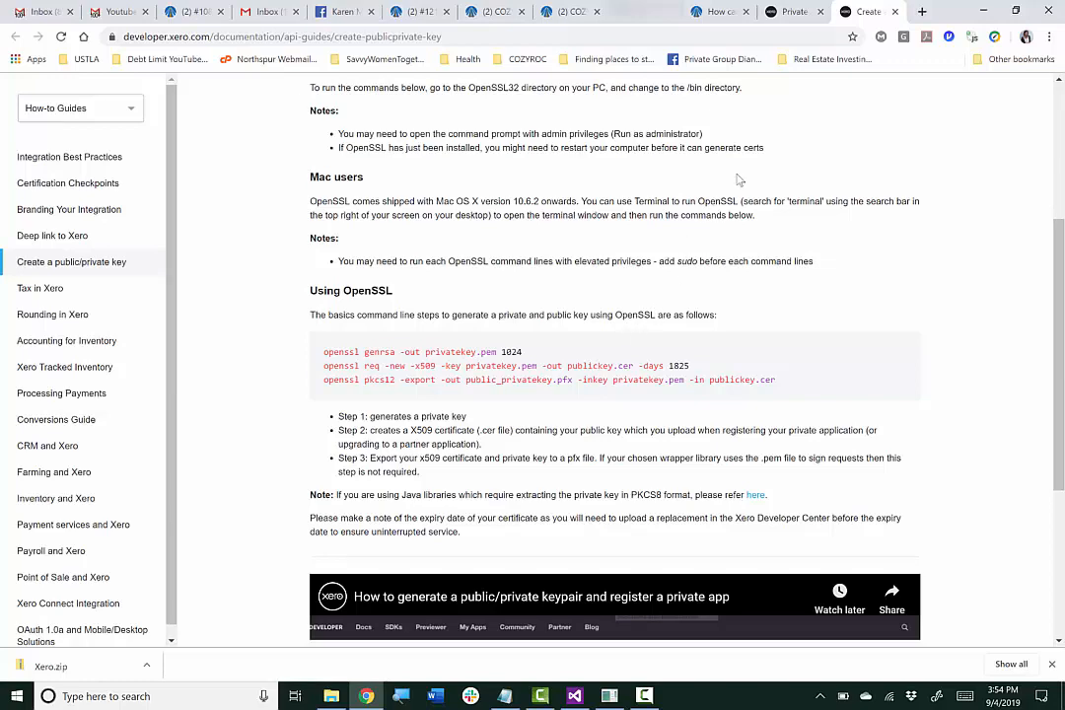
left_click(795, 11)
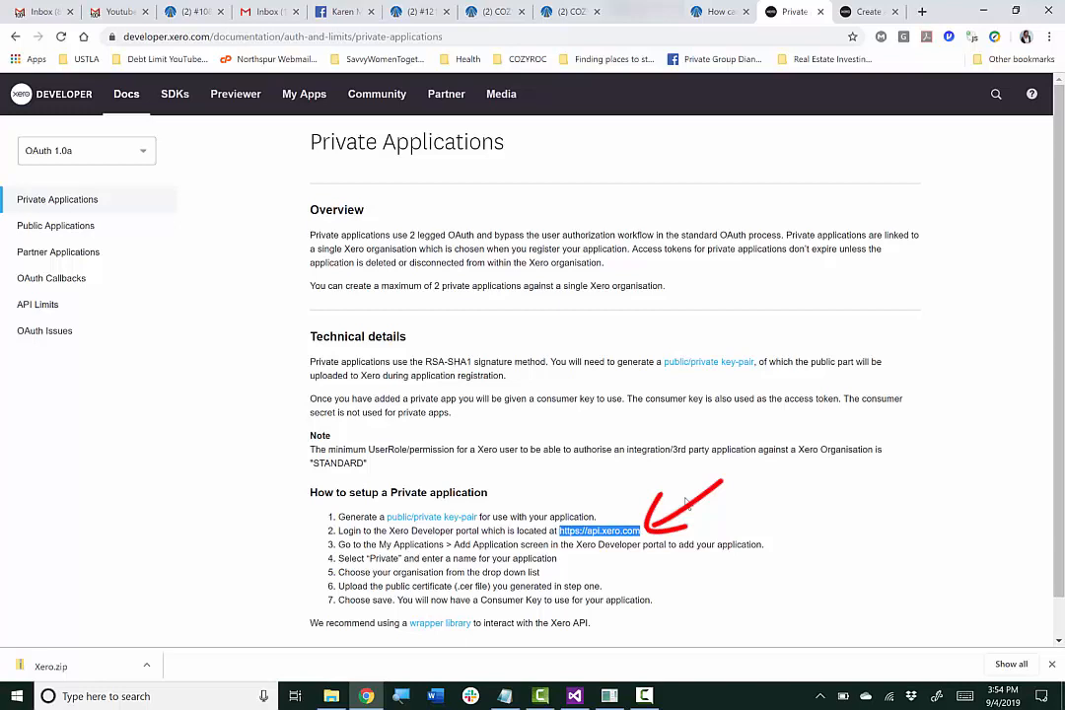
left_click(922, 12)
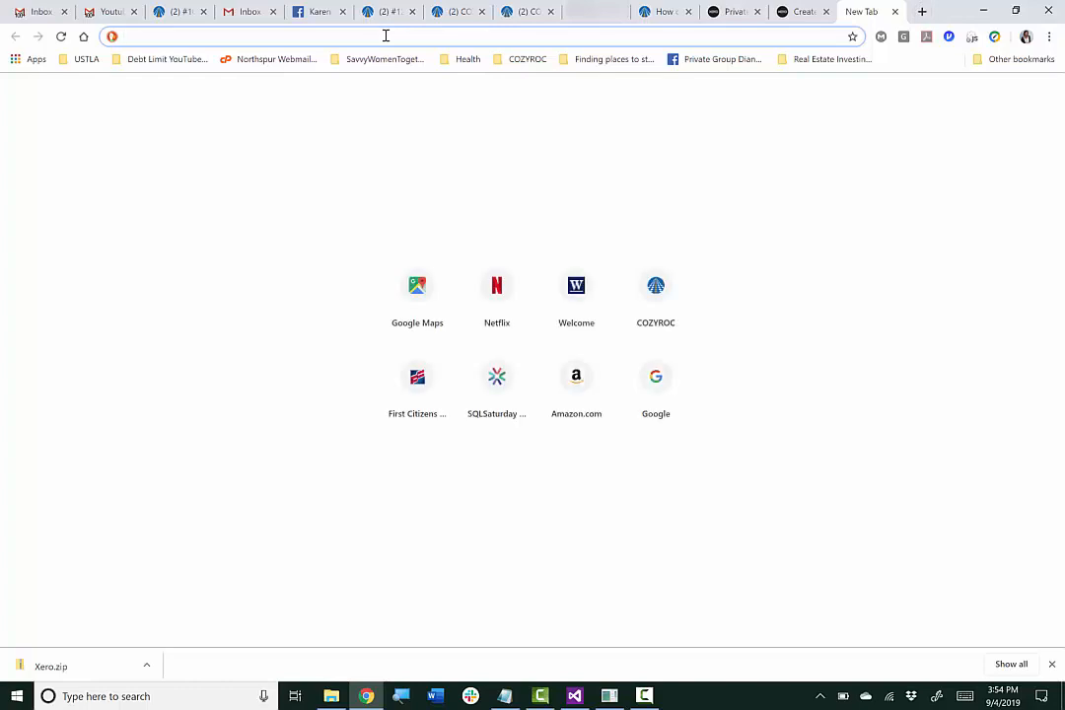
type("https://api.xero.com")
key("Return")
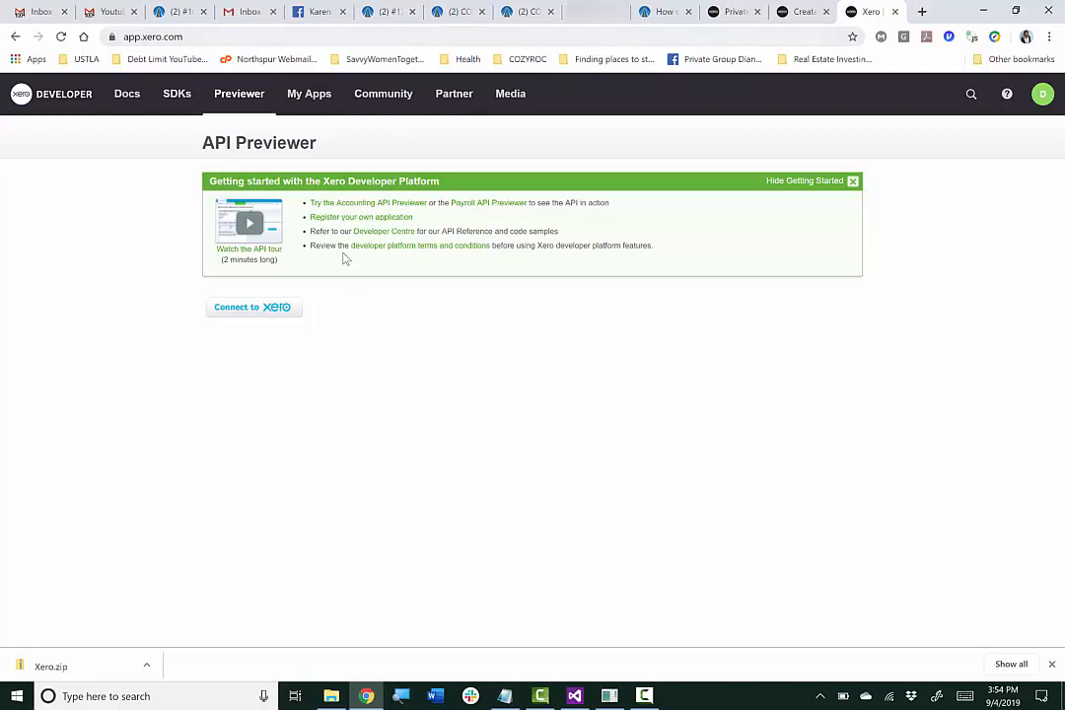
left_click(309, 95)
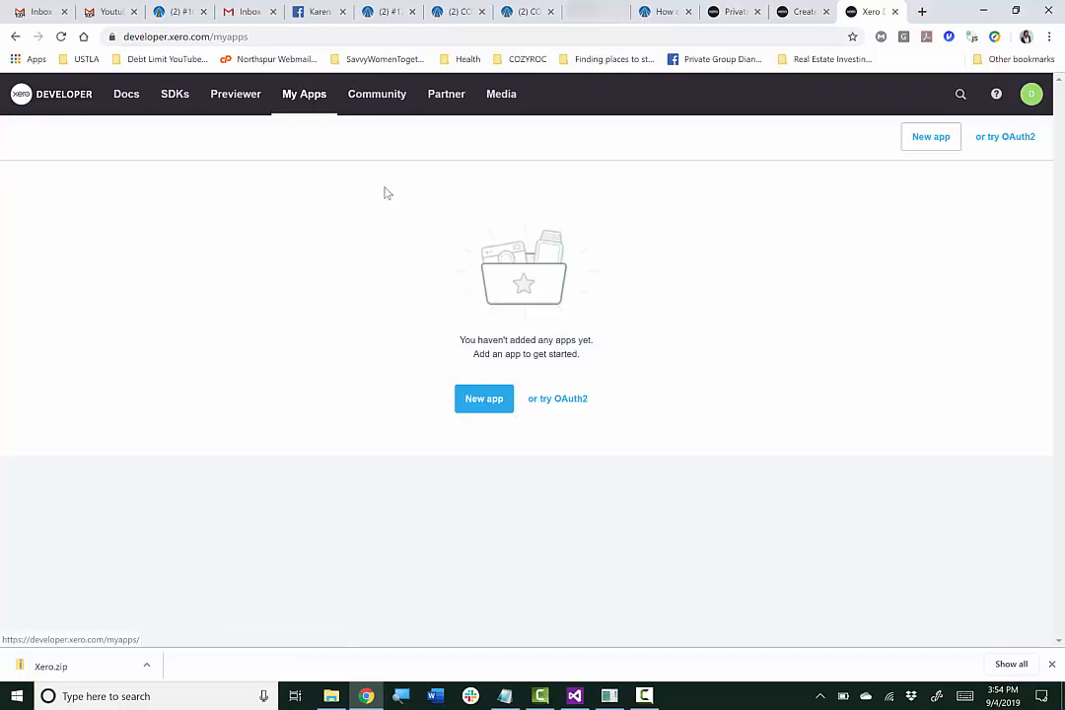
Start a new Private app named COZYROC with Demo Company (US) as its organisation
left_click(482, 402)
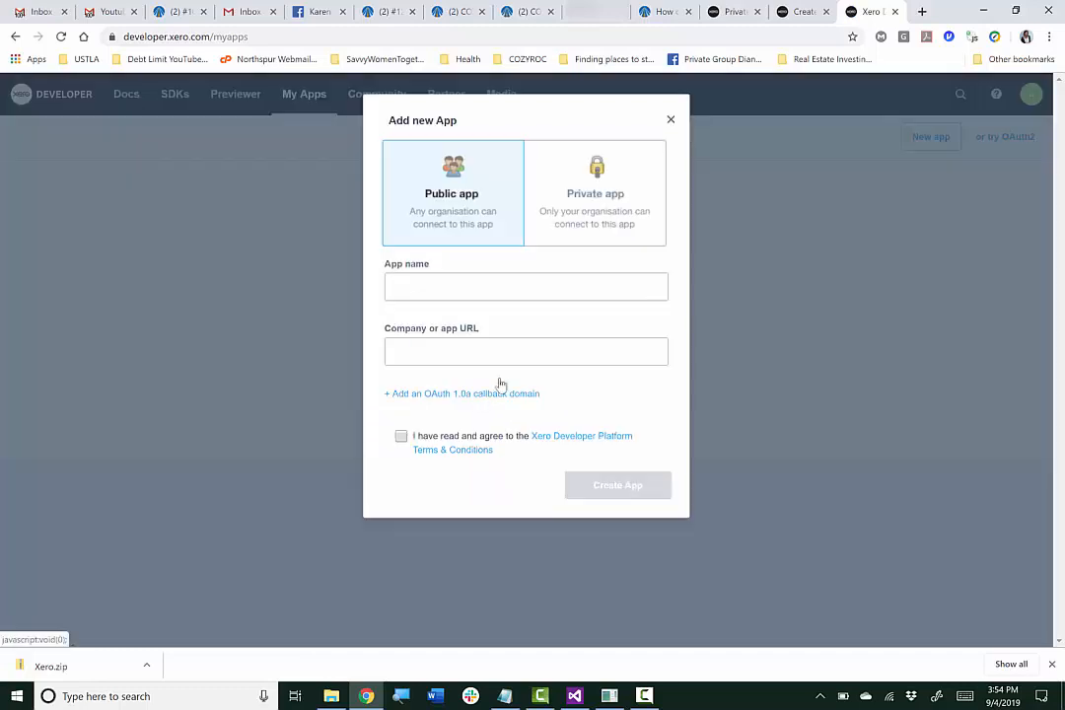
left_click(602, 192)
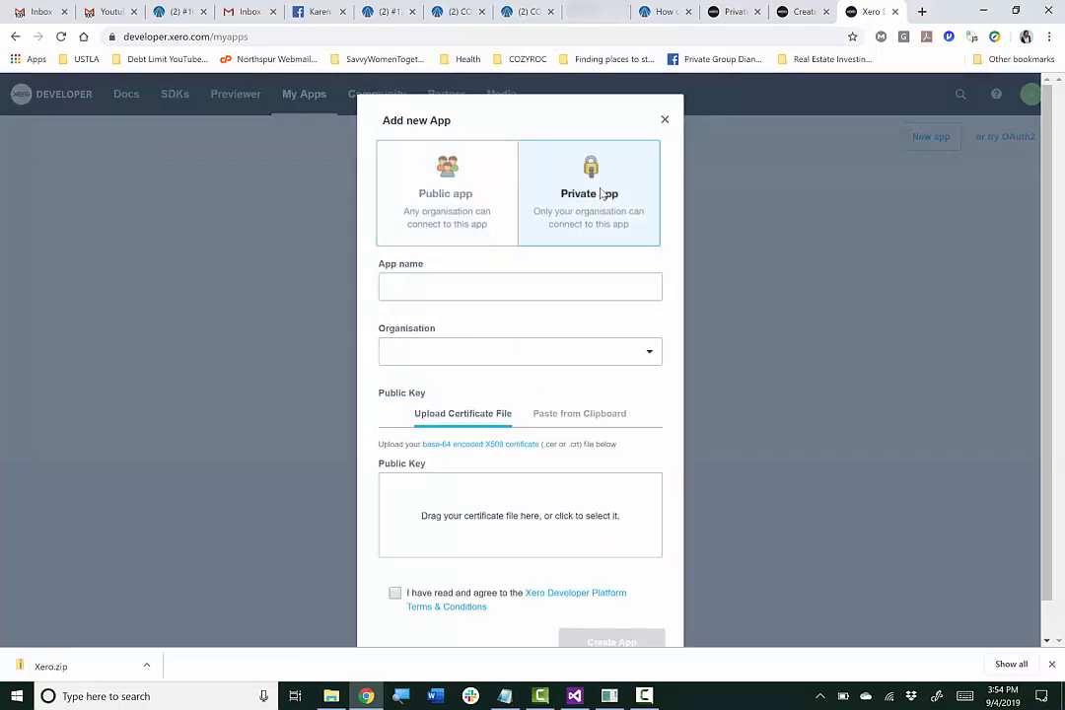
left_click(446, 287)
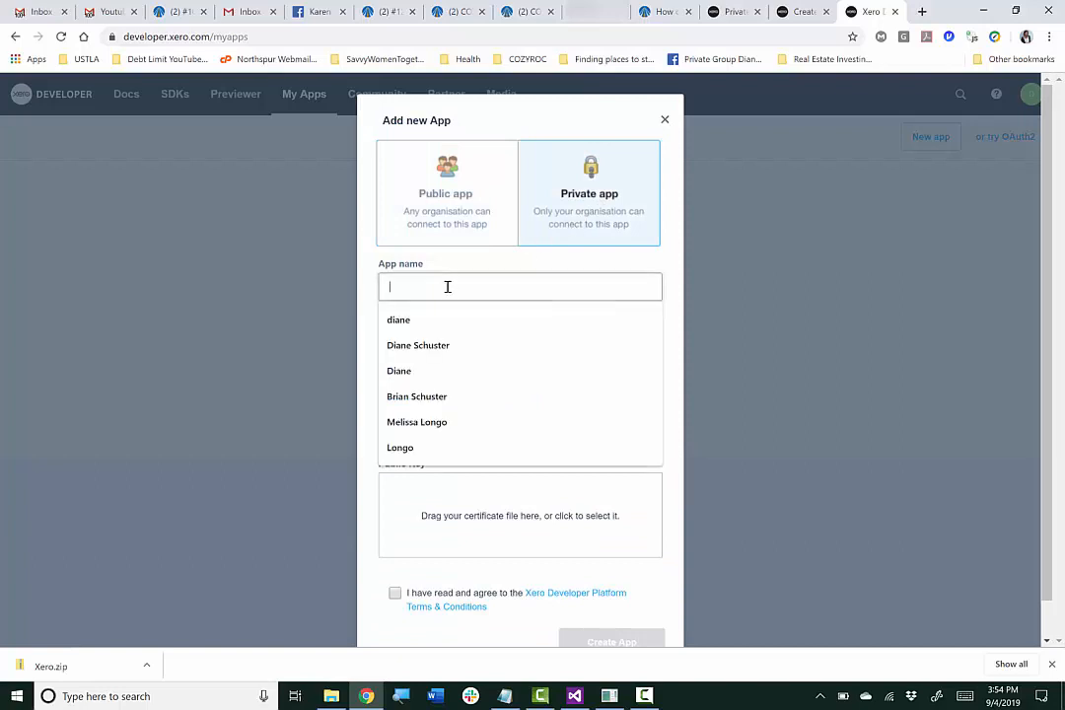
type("COZYROC")
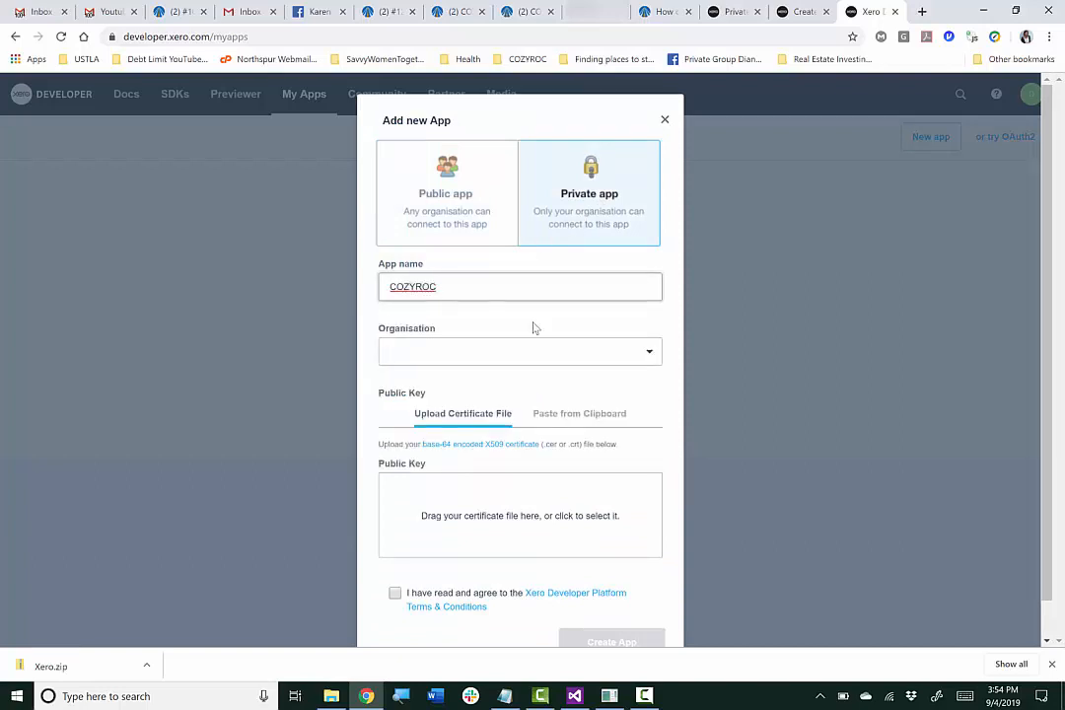
left_click(646, 355)
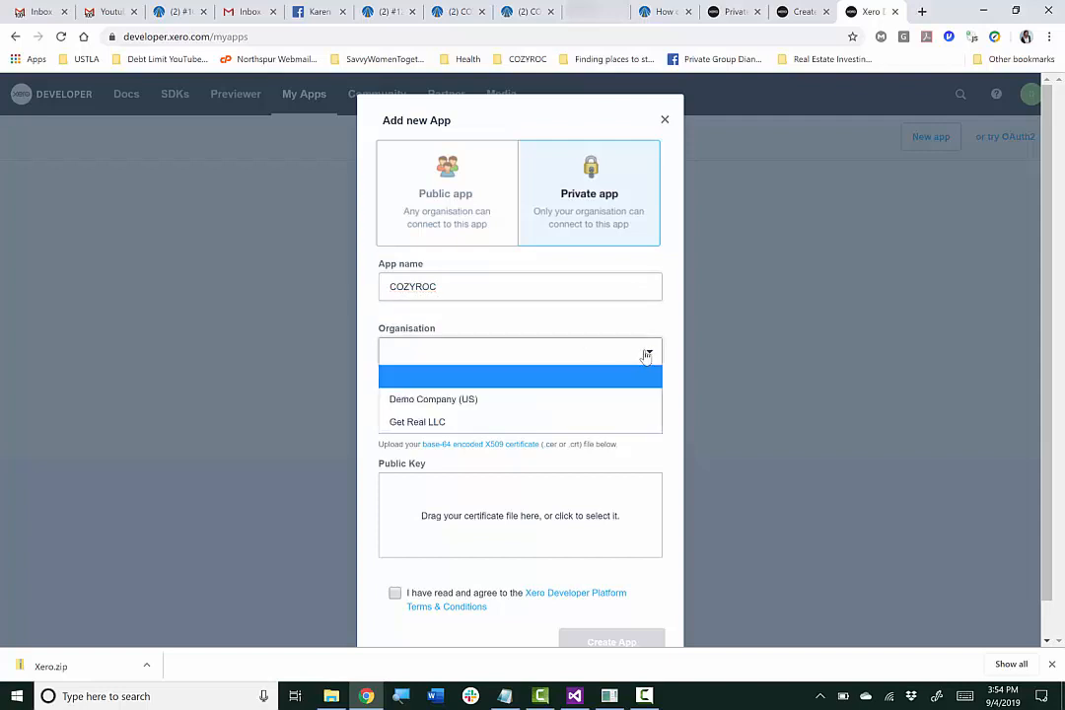
left_click(474, 399)
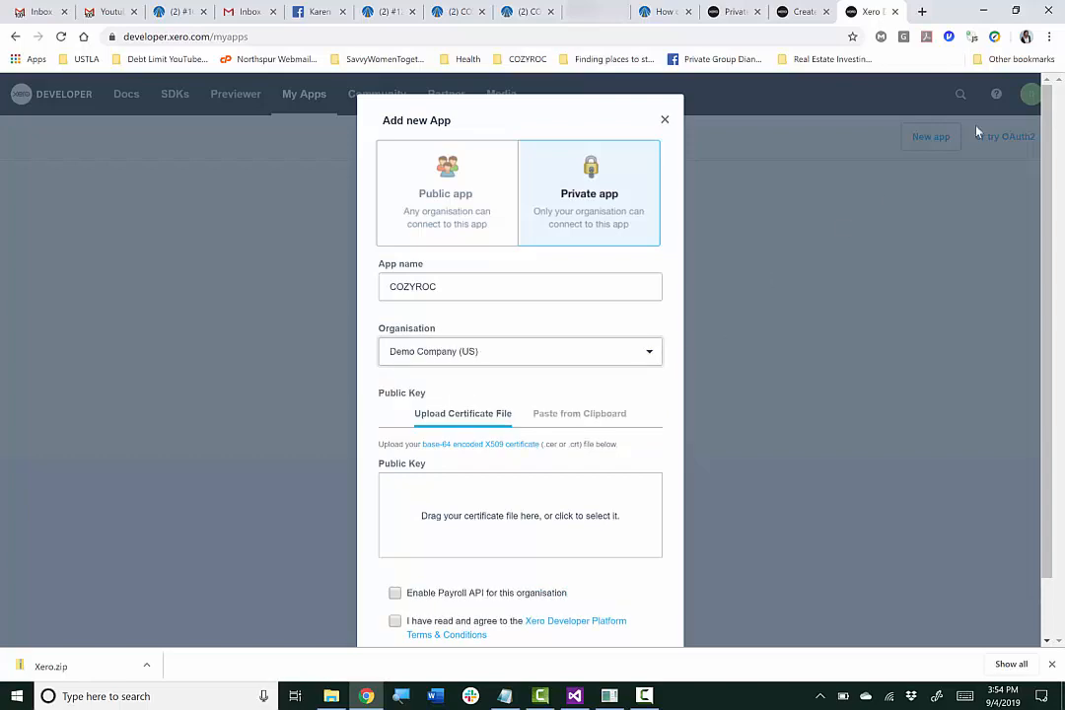
Drag publickey.cer from the OpenSSL bin folder into the app's Public Key upload box
left_click(1015, 10)
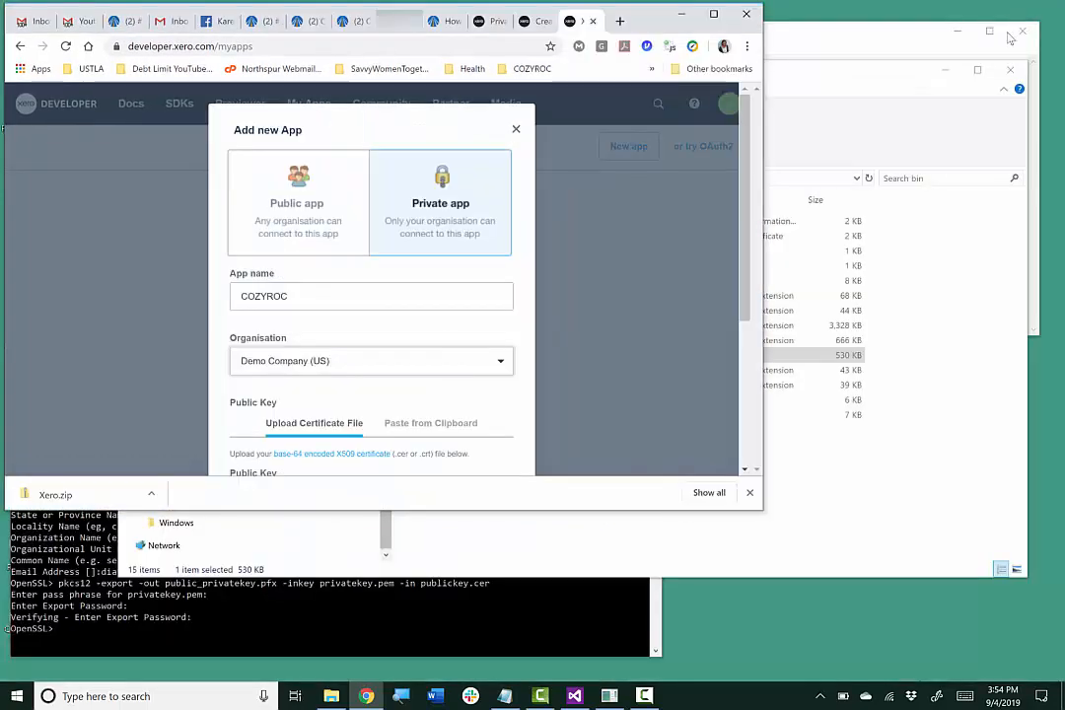
left_click(797, 85)
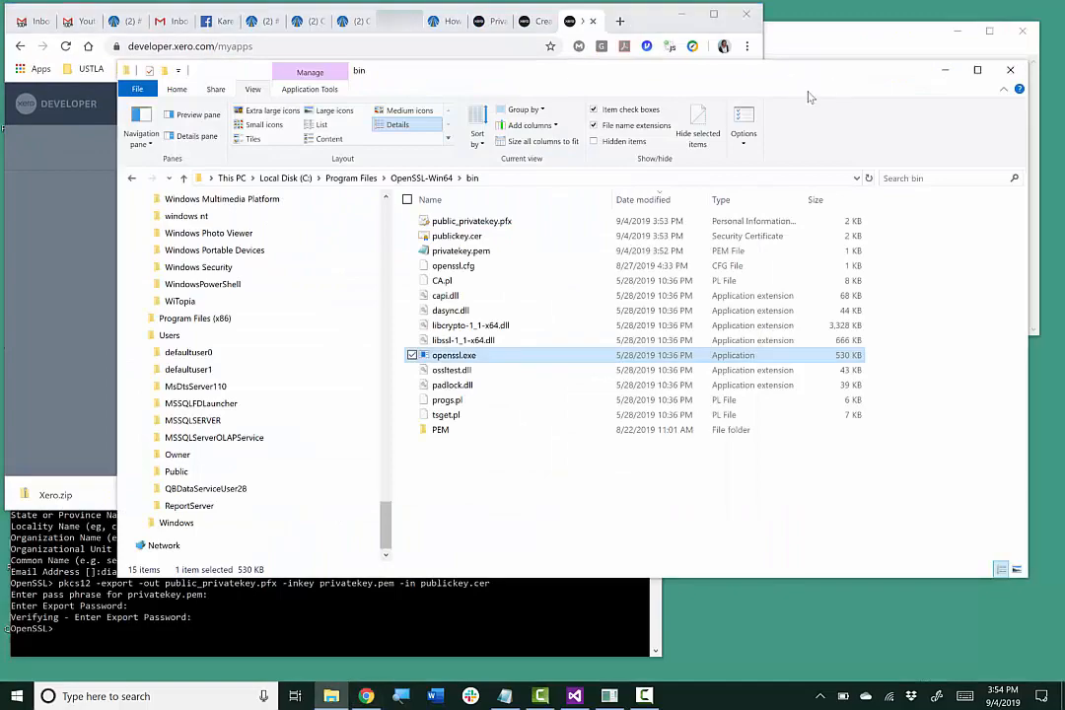
left_click_drag(808, 95, 1057, 176)
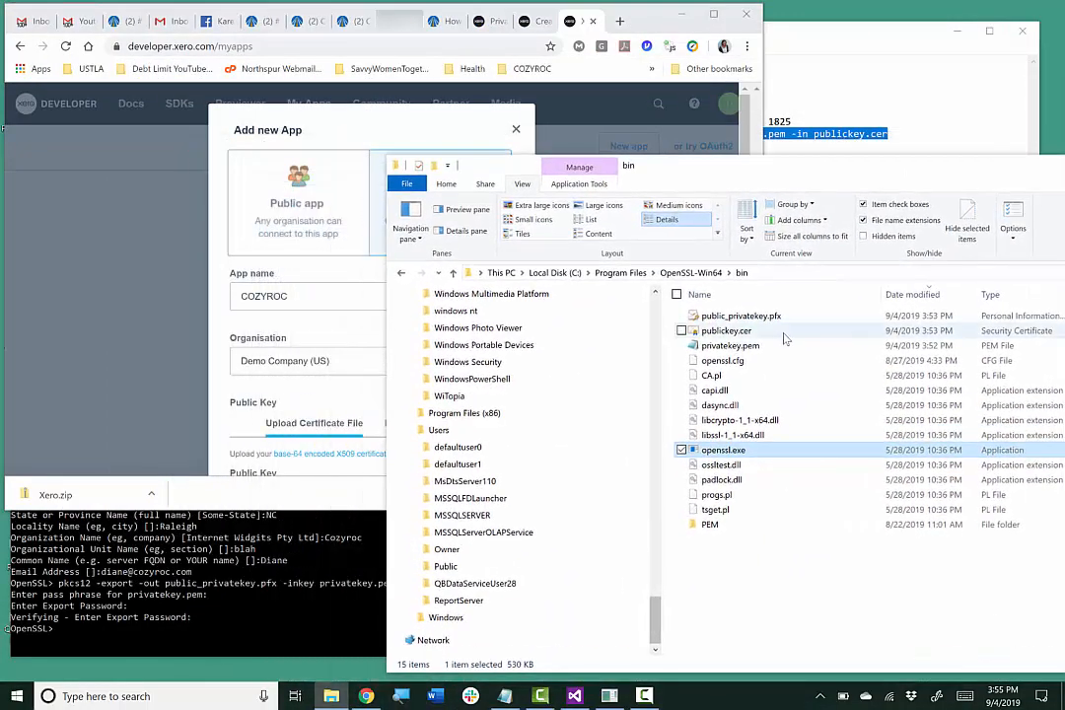
left_click(755, 320)
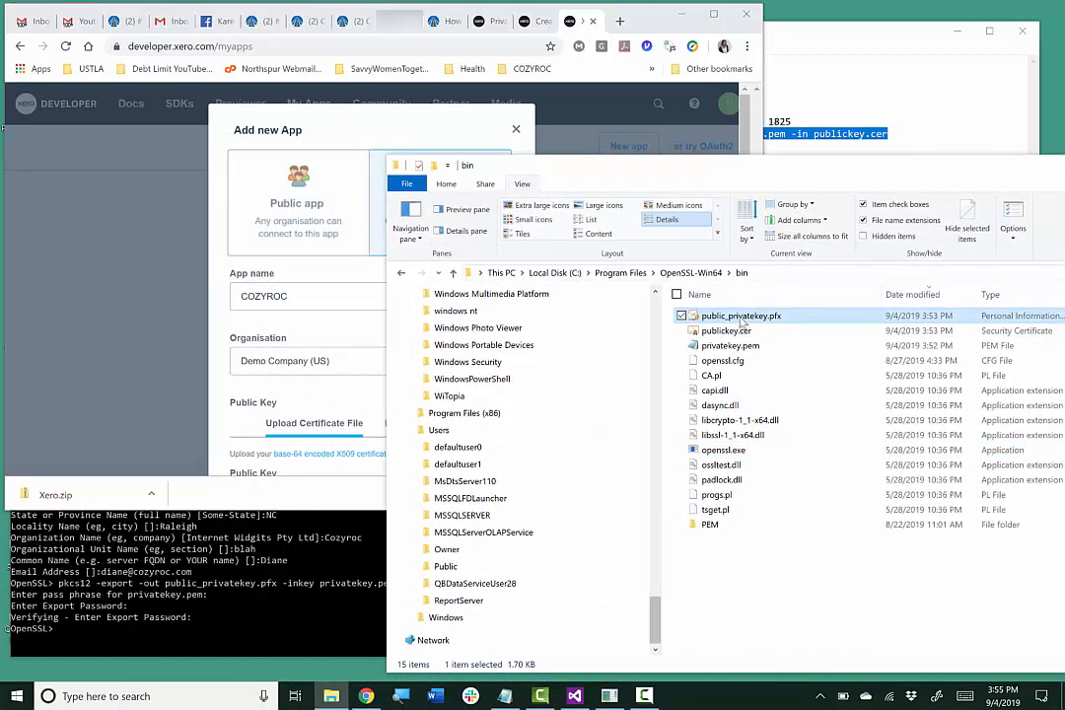
left_click(750, 333)
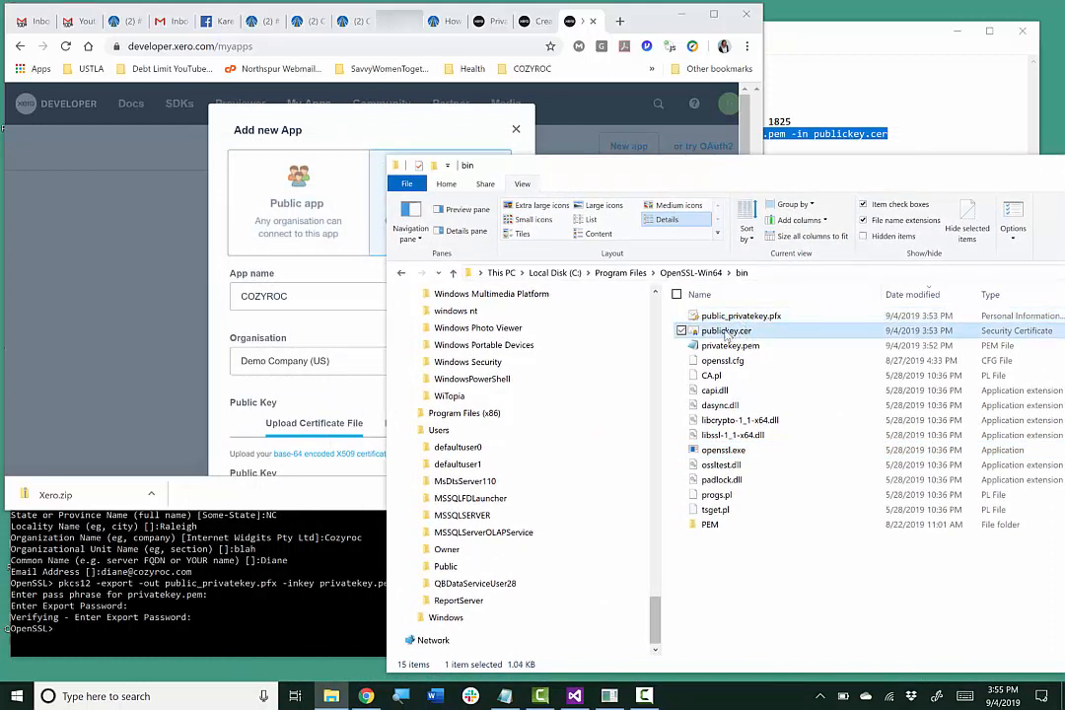
left_click_drag(750, 335, 314, 436)
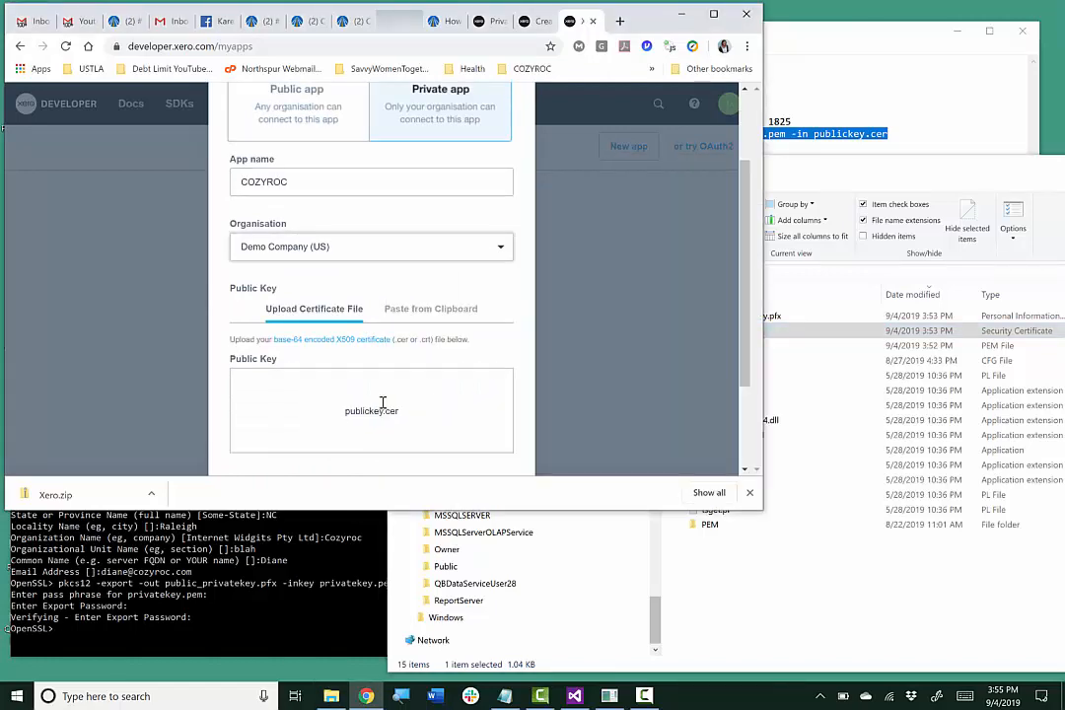
scroll(578, 306, "down", 2)
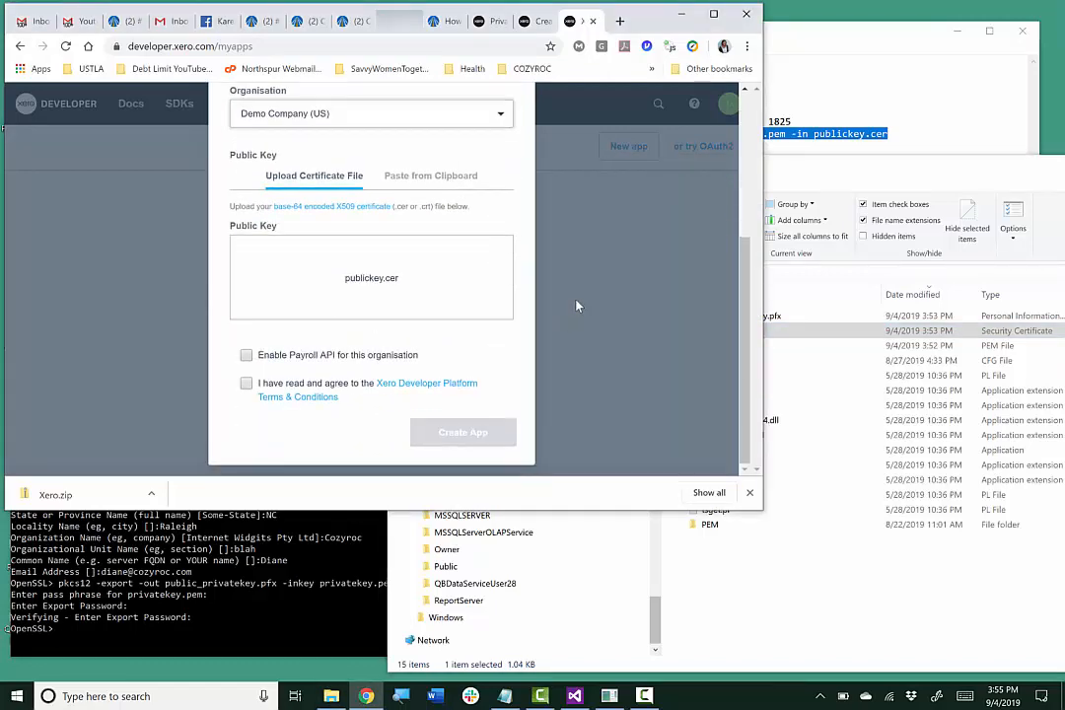
left_click(713, 15)
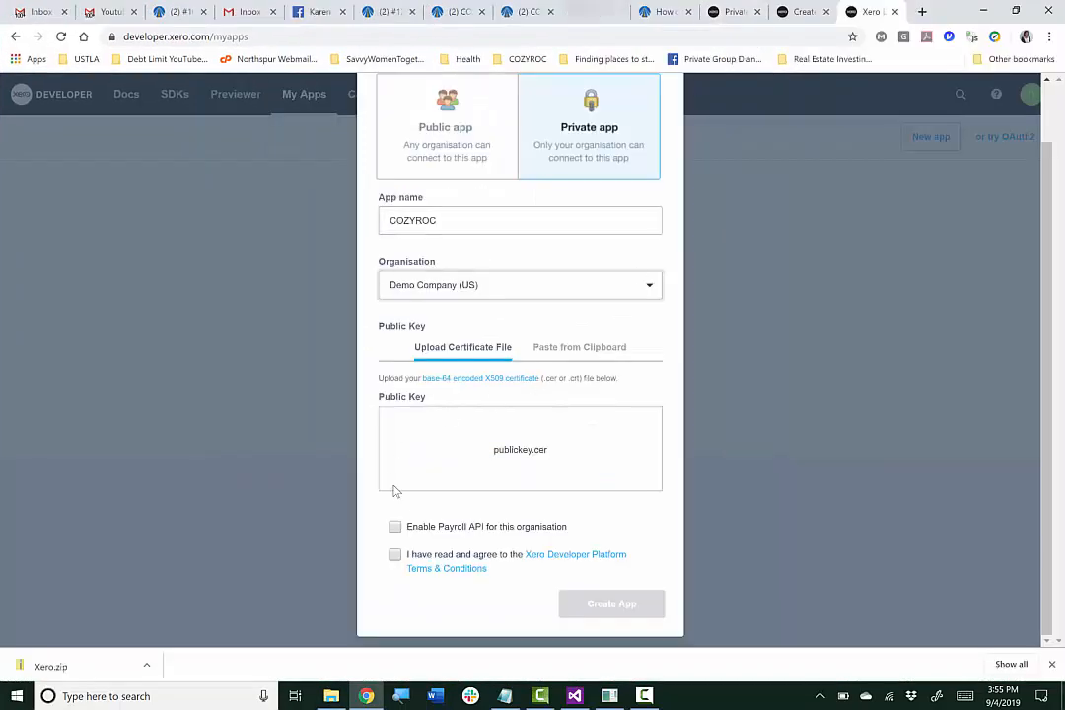
Accept the terms, create and save the COZYROC app, then copy its Consumer Key
left_click(396, 556)
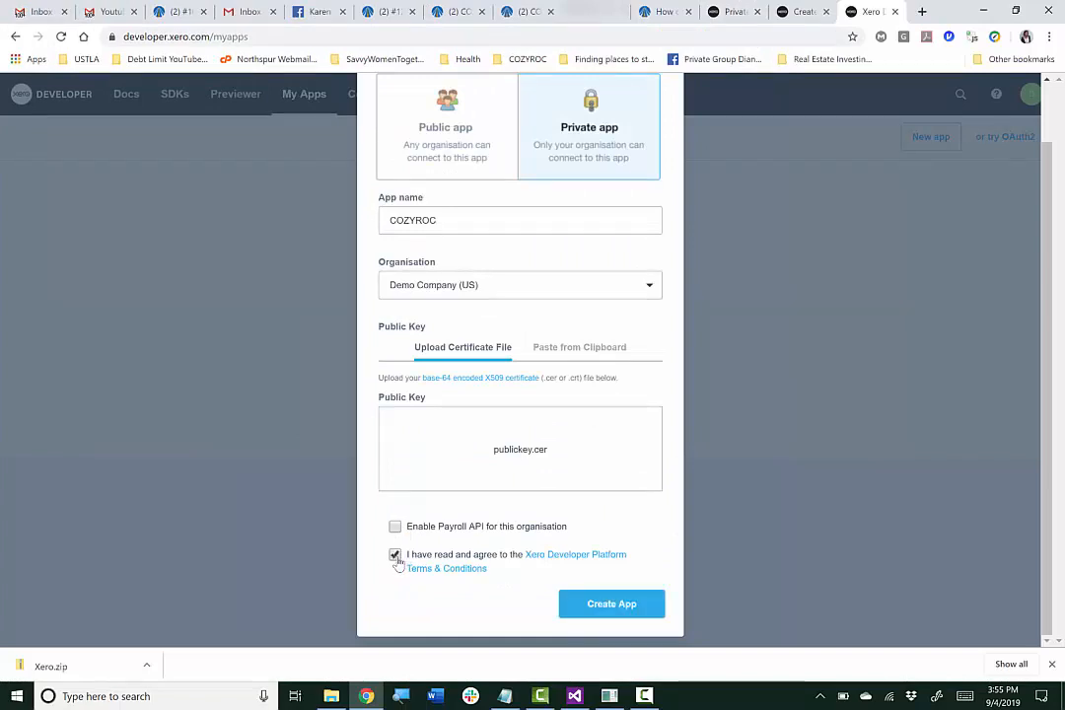
left_click(632, 610)
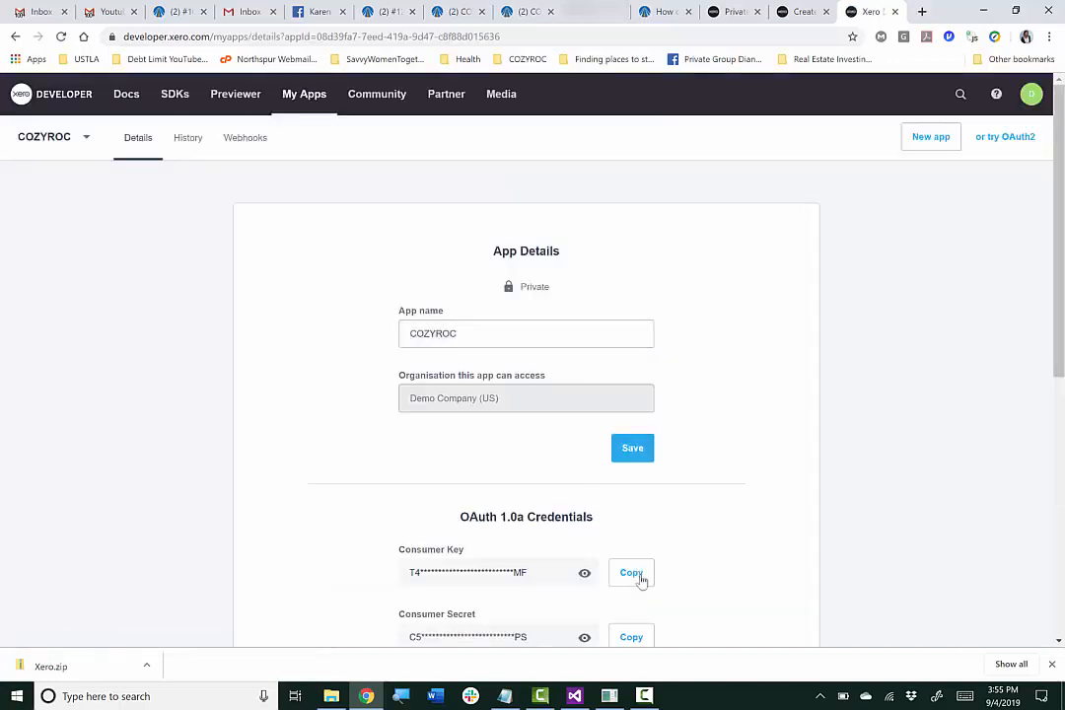
left_click(625, 452)
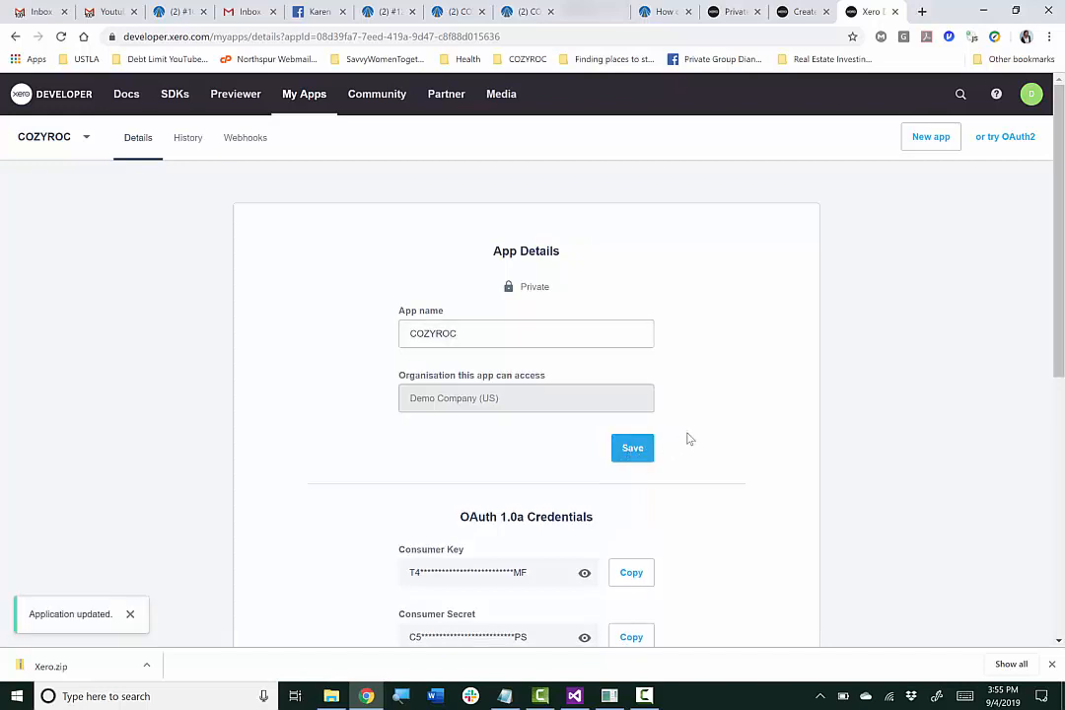
scroll(690, 437, "down", 3)
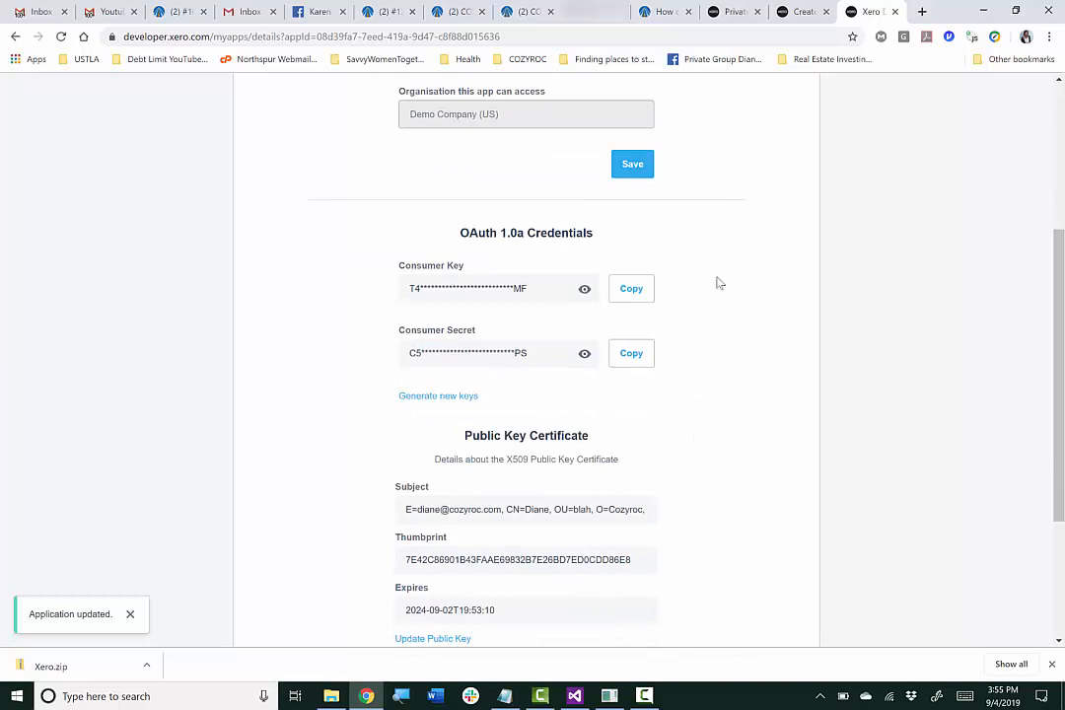
left_click(630, 290)
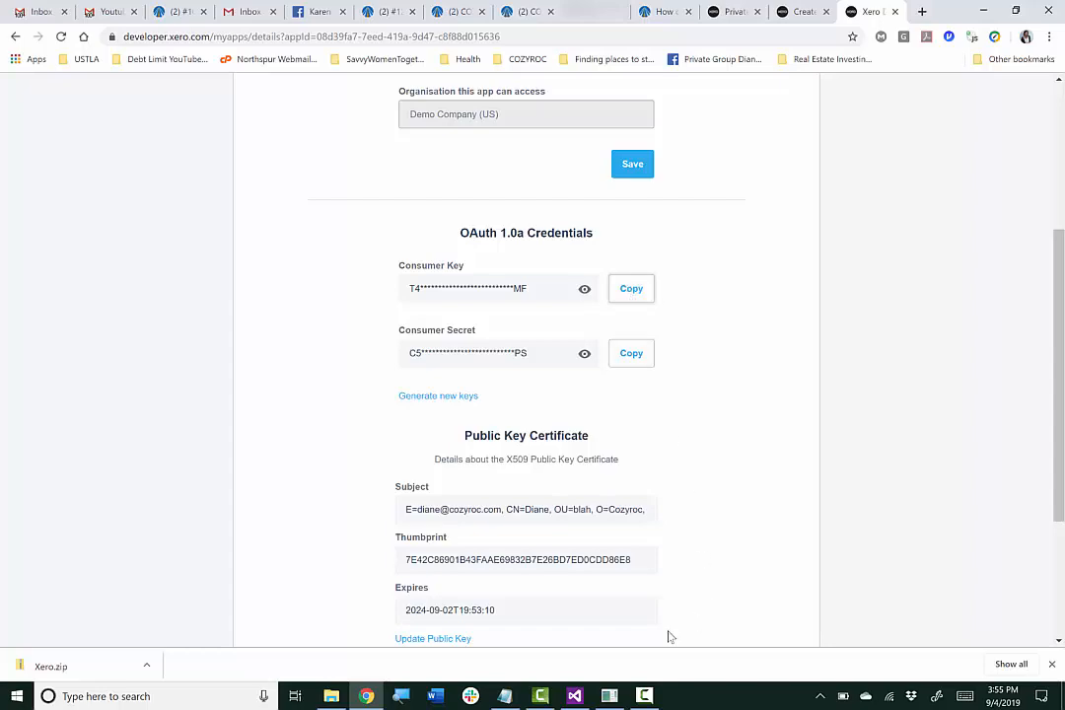
Add a REST connection manager to the Xero.dtsx package through New Connection
left_click(576, 697)
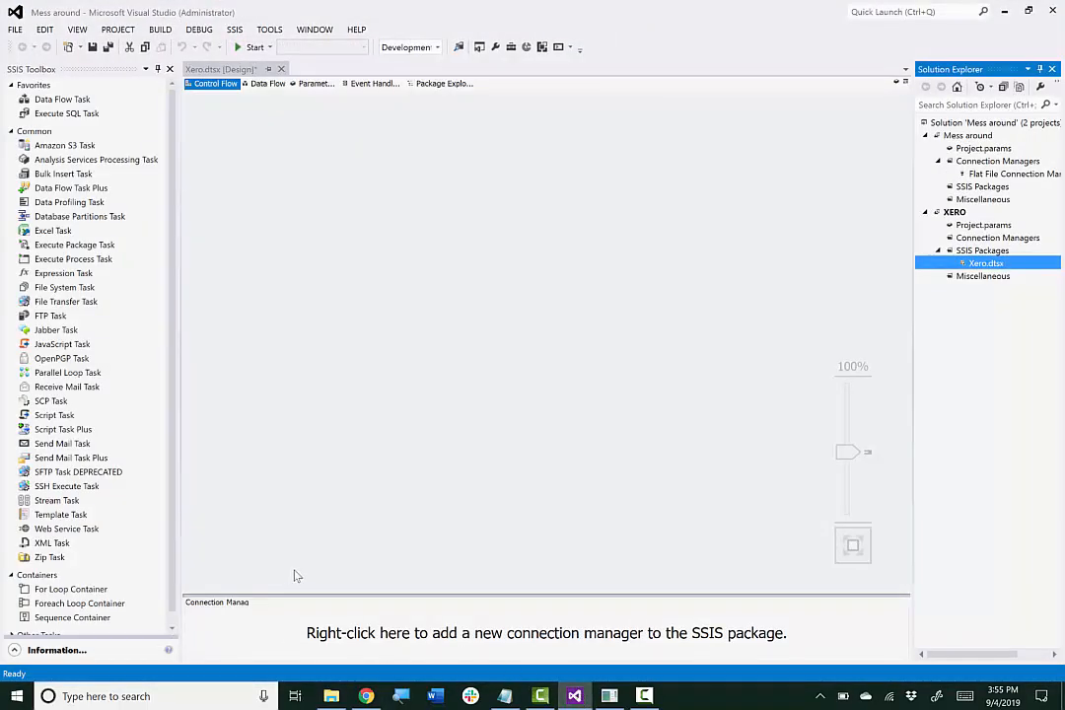
right_click(235, 638)
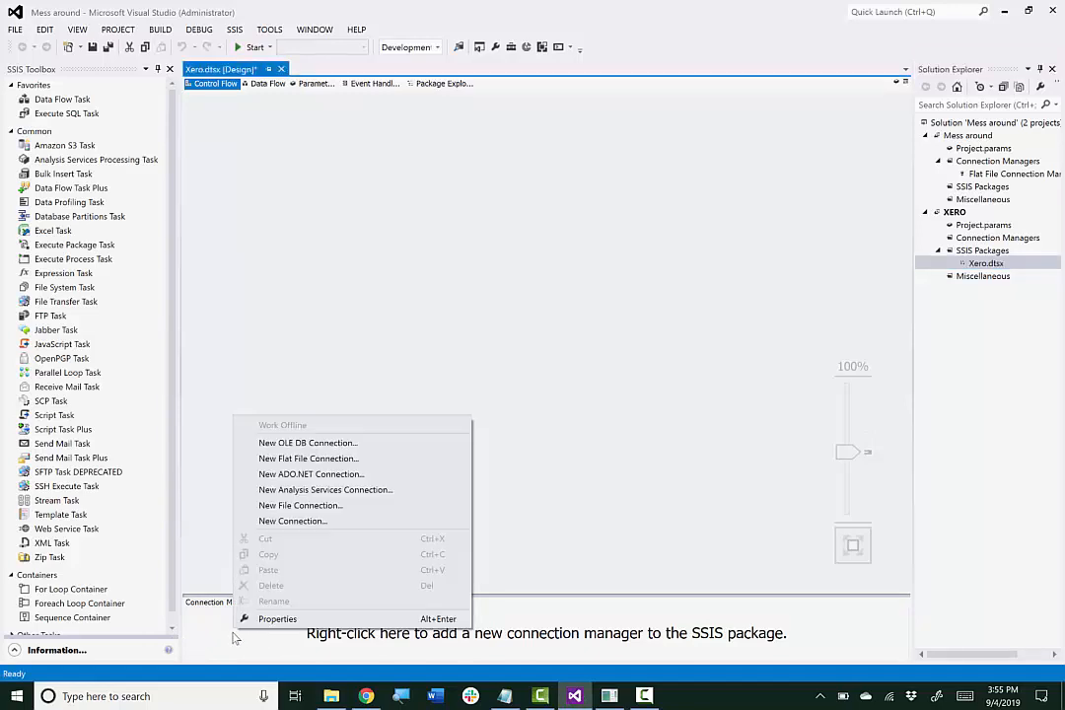
left_click(293, 520)
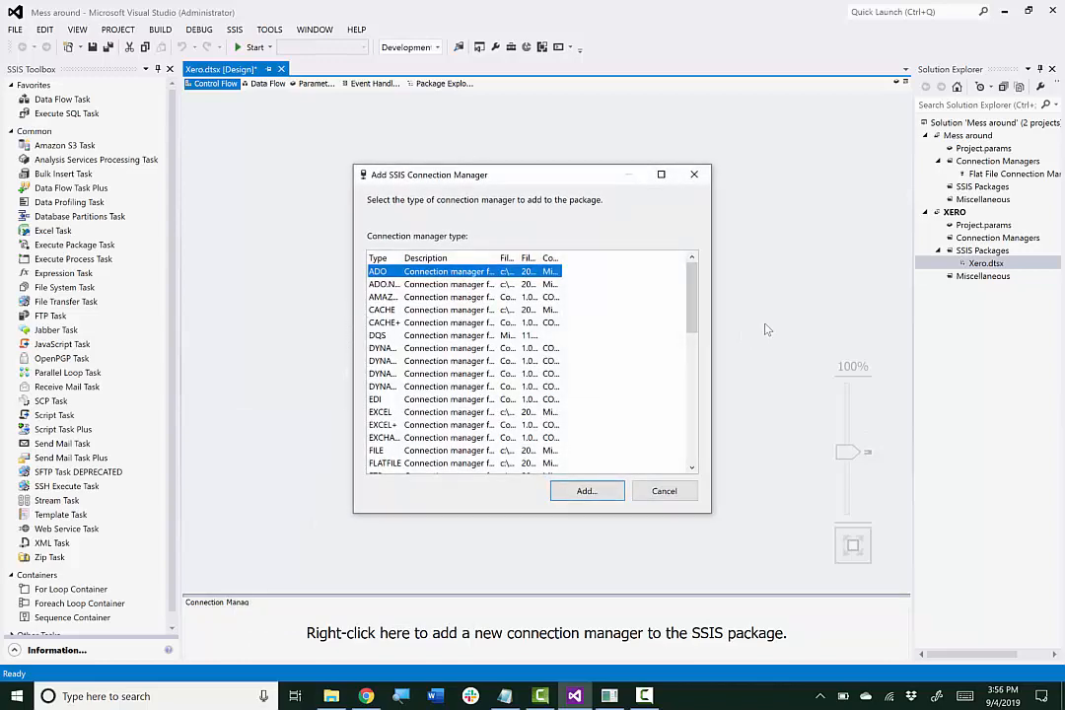
scroll(694, 351, "down", 2)
left_click_drag(694, 351, 691, 434)
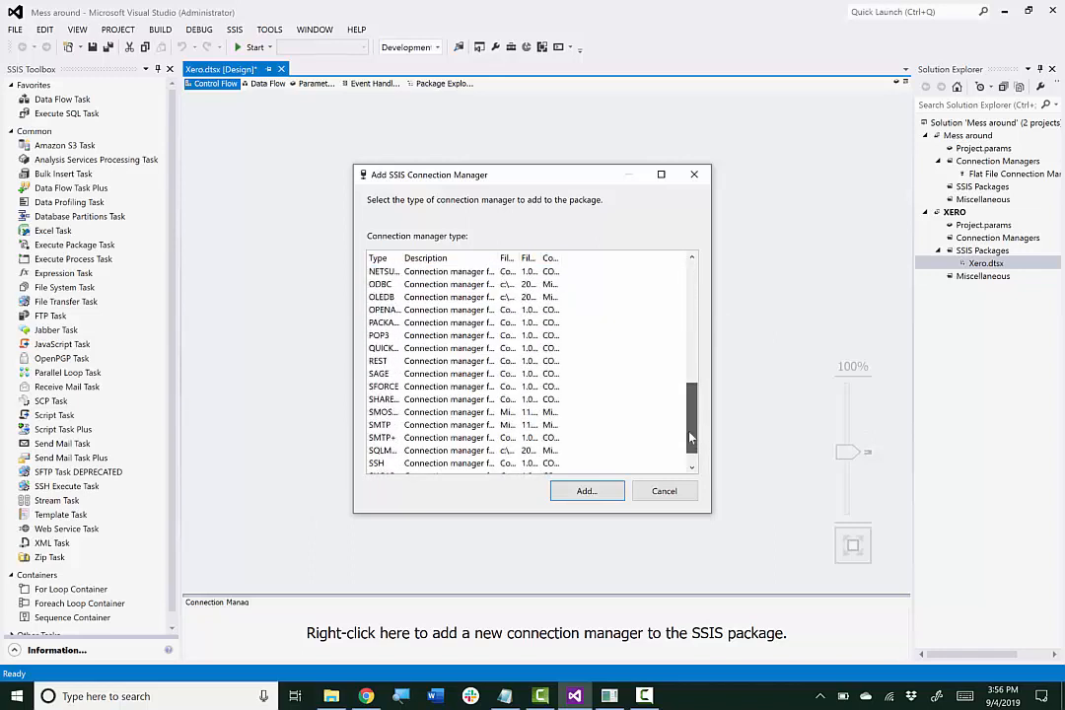
double_click(377, 363)
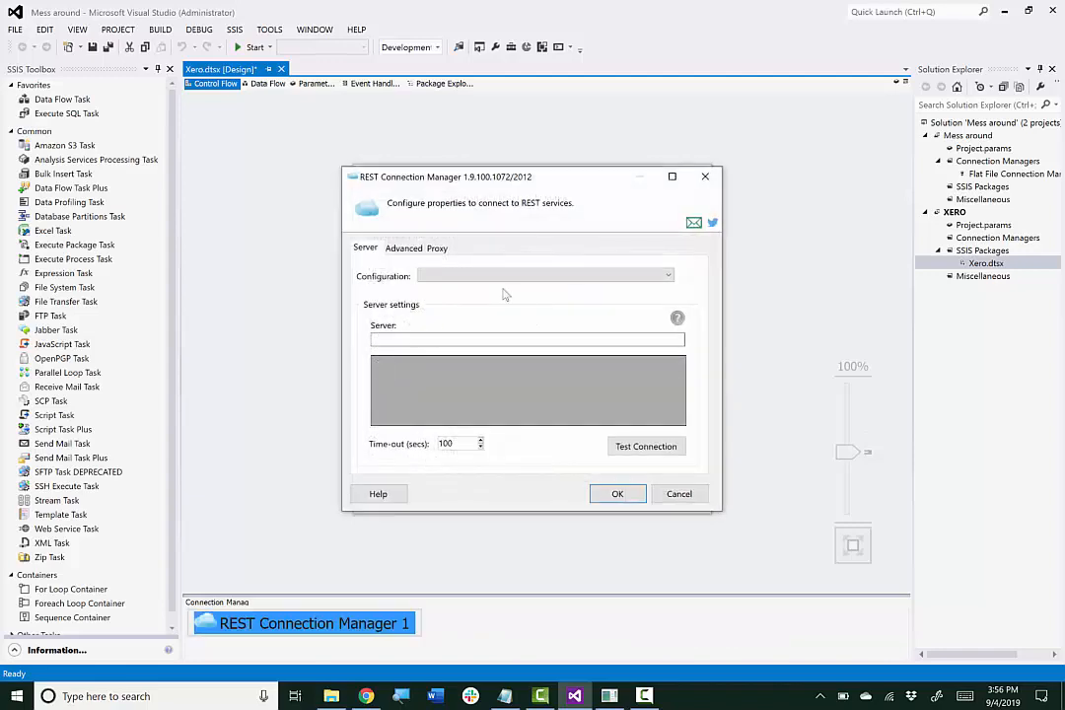
left_click(666, 276)
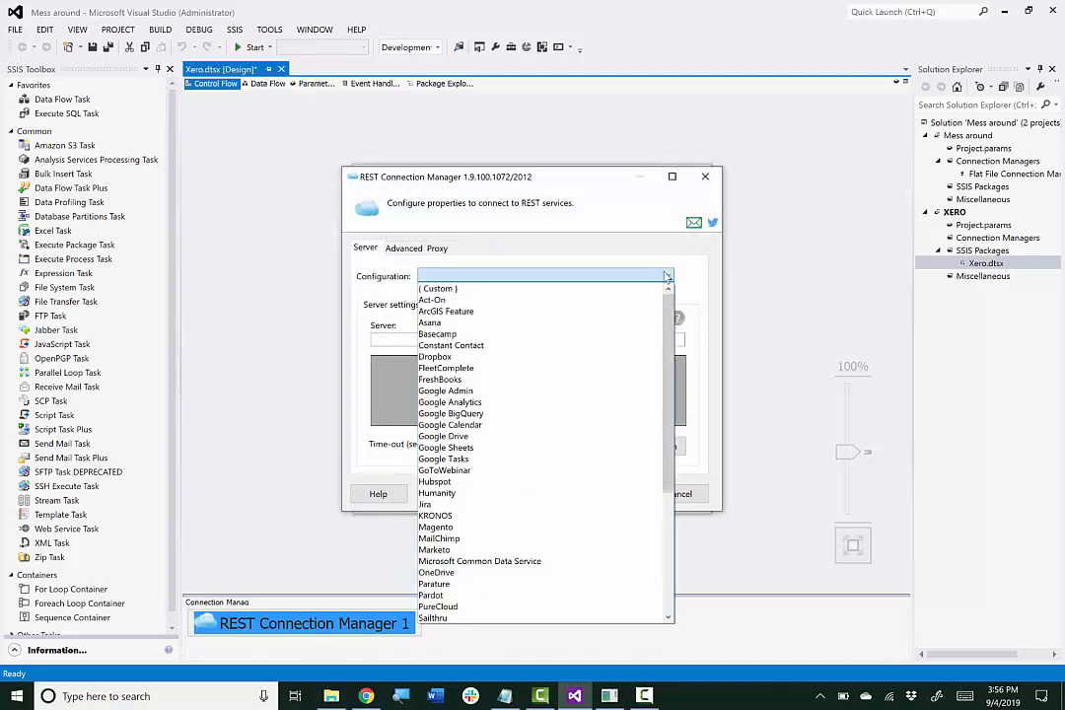
left_click_drag(669, 317, 669, 438)
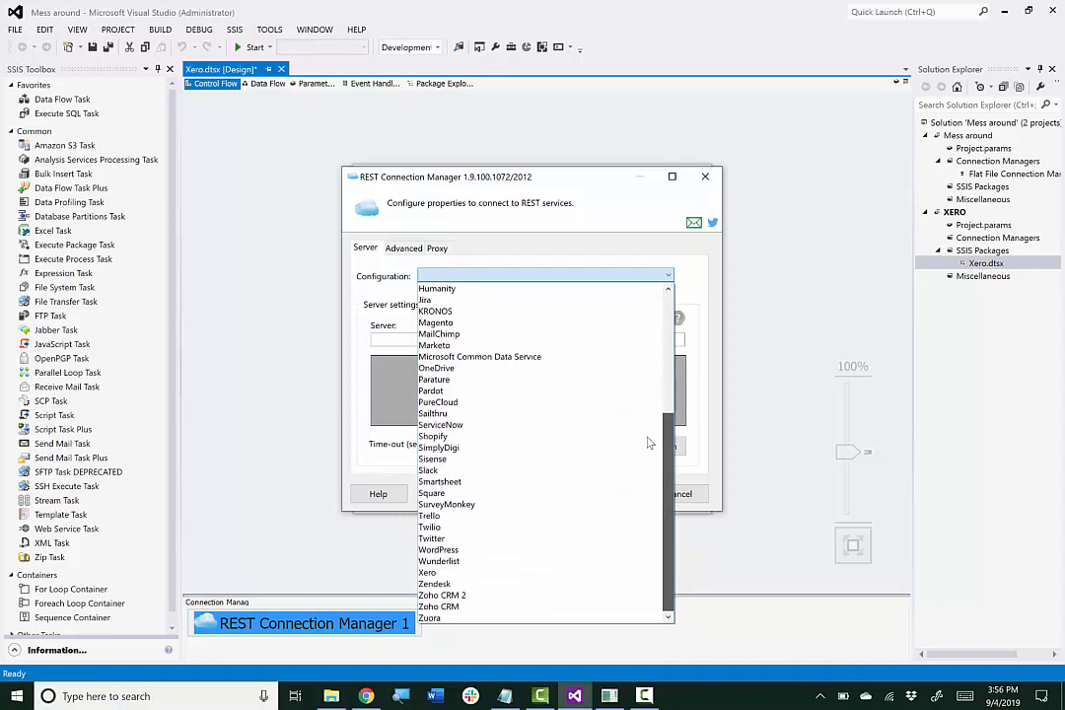
left_click(474, 572)
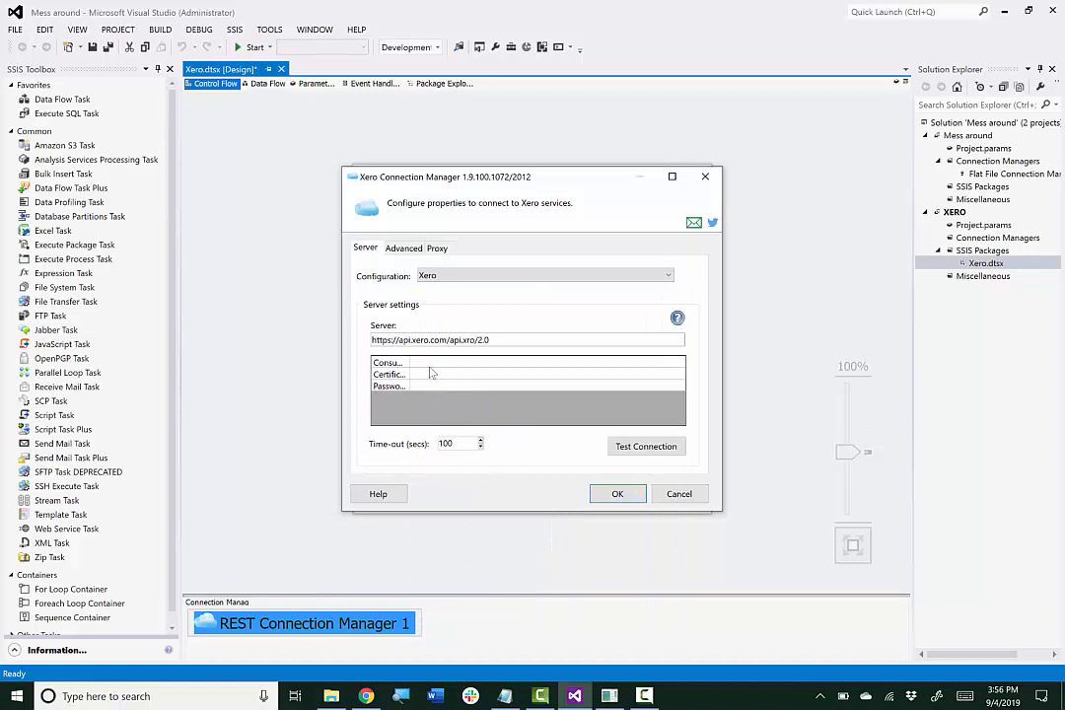
left_click_drag(411, 363, 454, 359)
Paste the consumer key into ConsumerKey and set Certificate to public_privatekey.pfx, then select the Password field
key("ctrl+v")
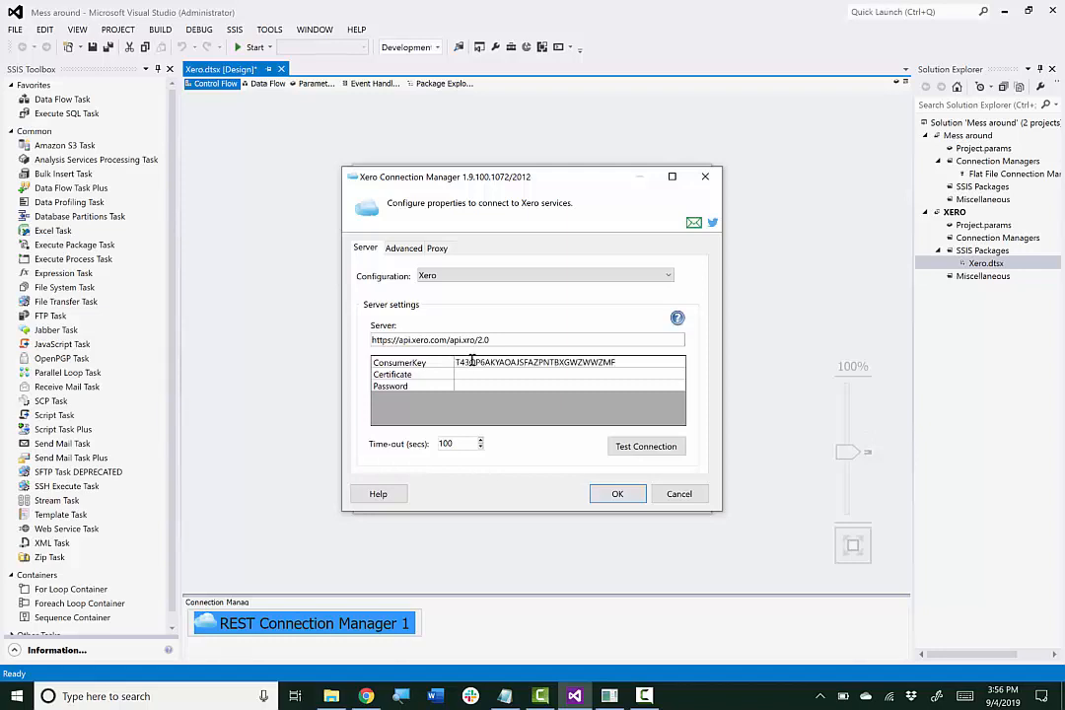
left_click(483, 376)
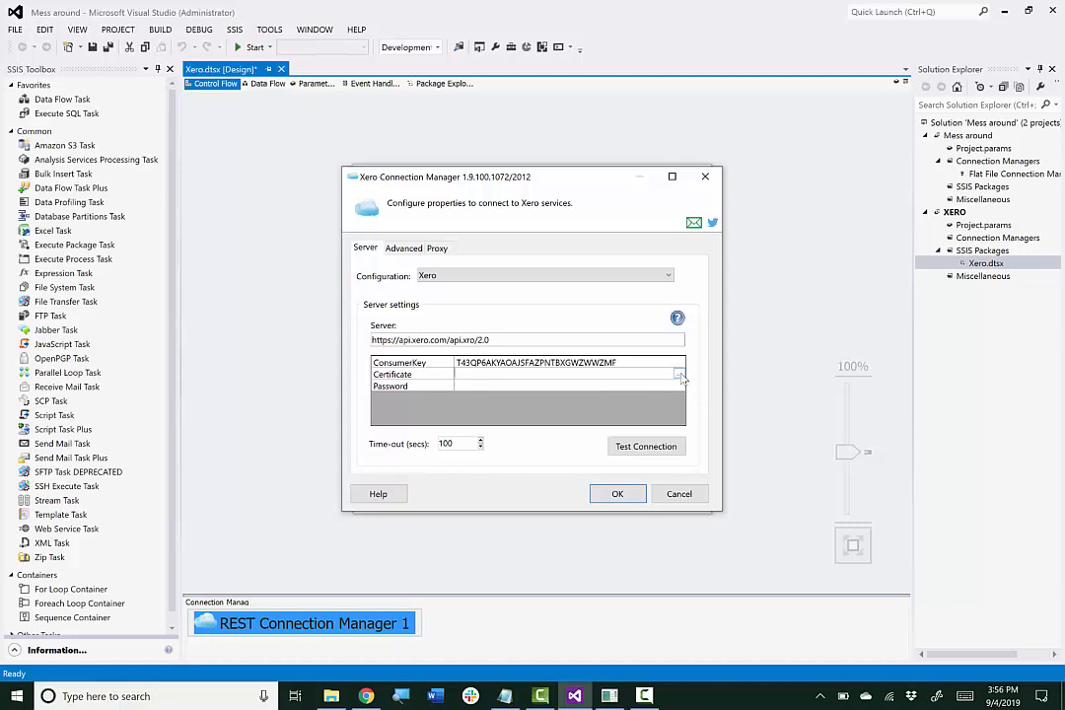
left_click(677, 374)
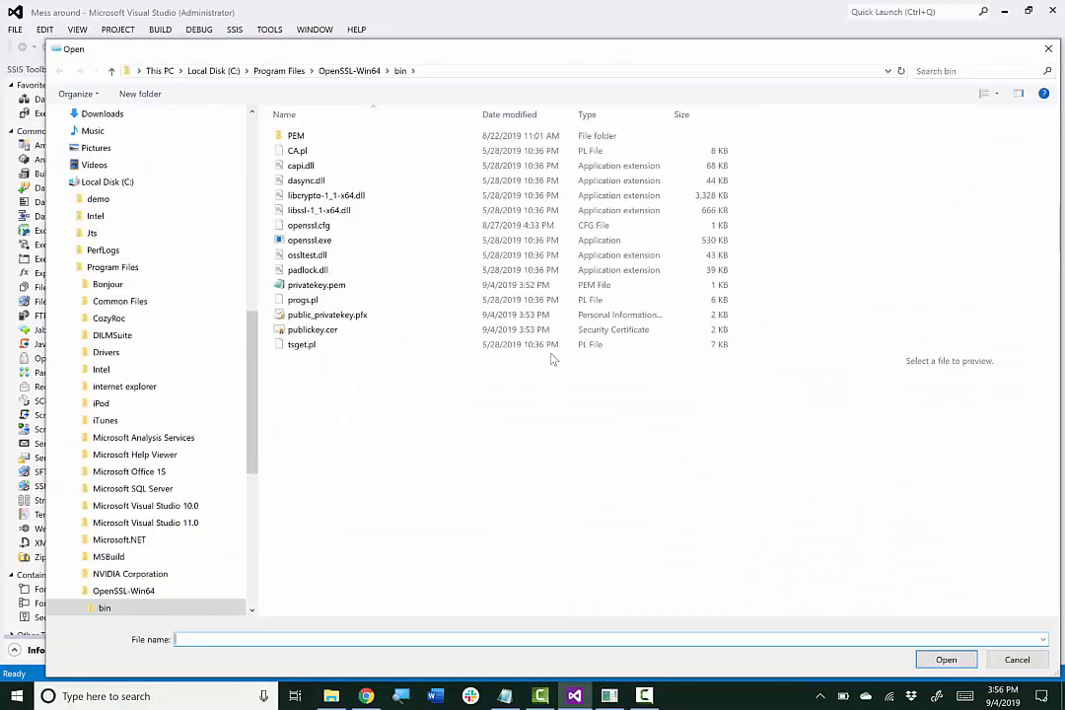
double_click(352, 317)
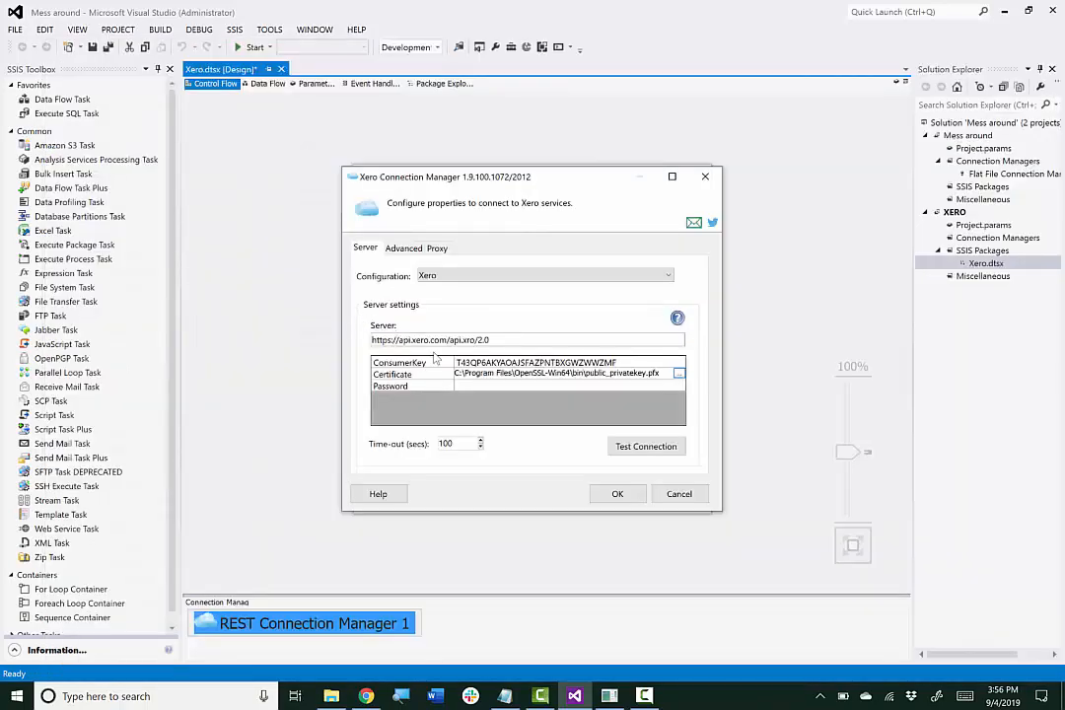
left_click(485, 385)
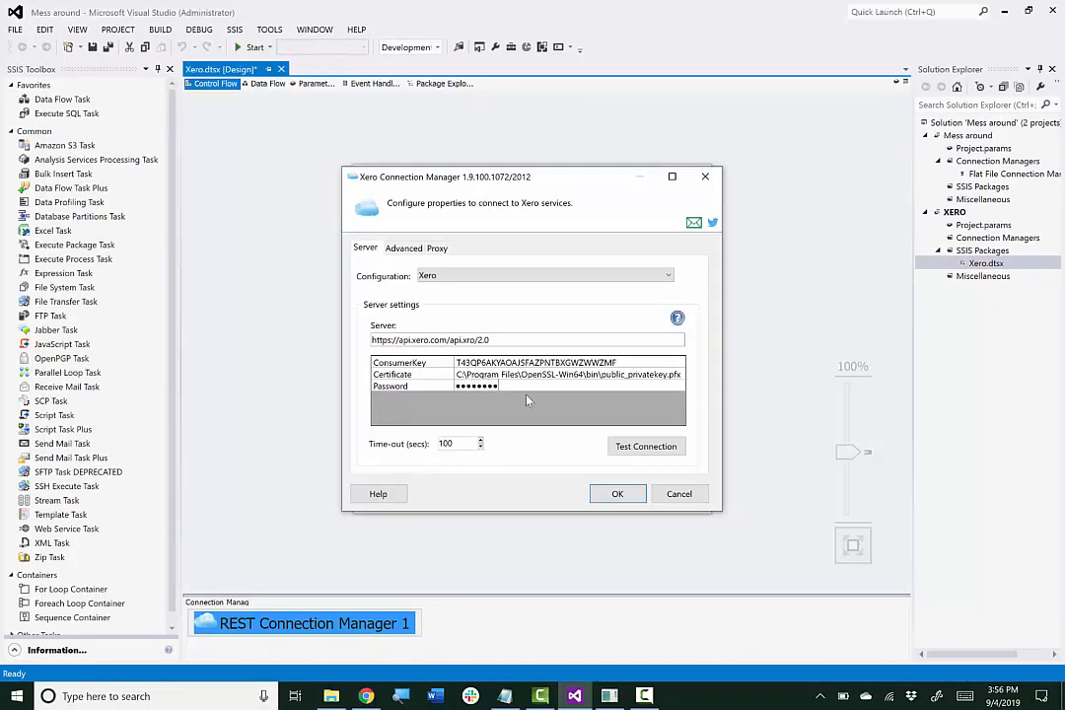
Test the Xero connection, acknowledge the success message, and close the dialog saving REST Connection Manager 1
left_click(647, 448)
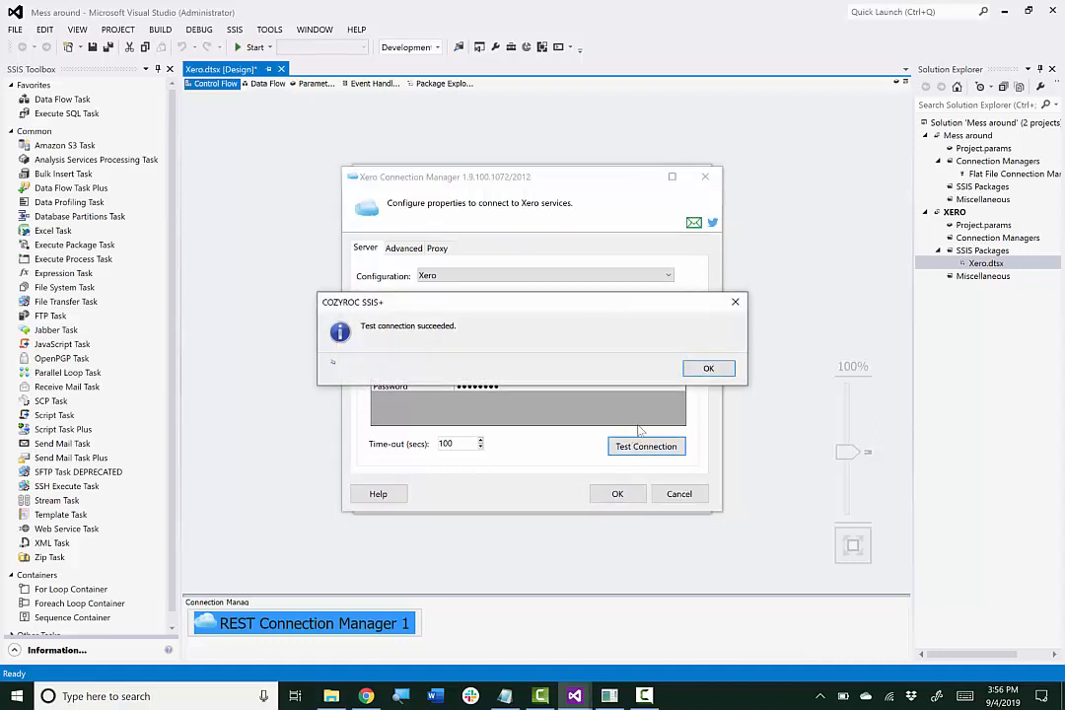
left_click(730, 370)
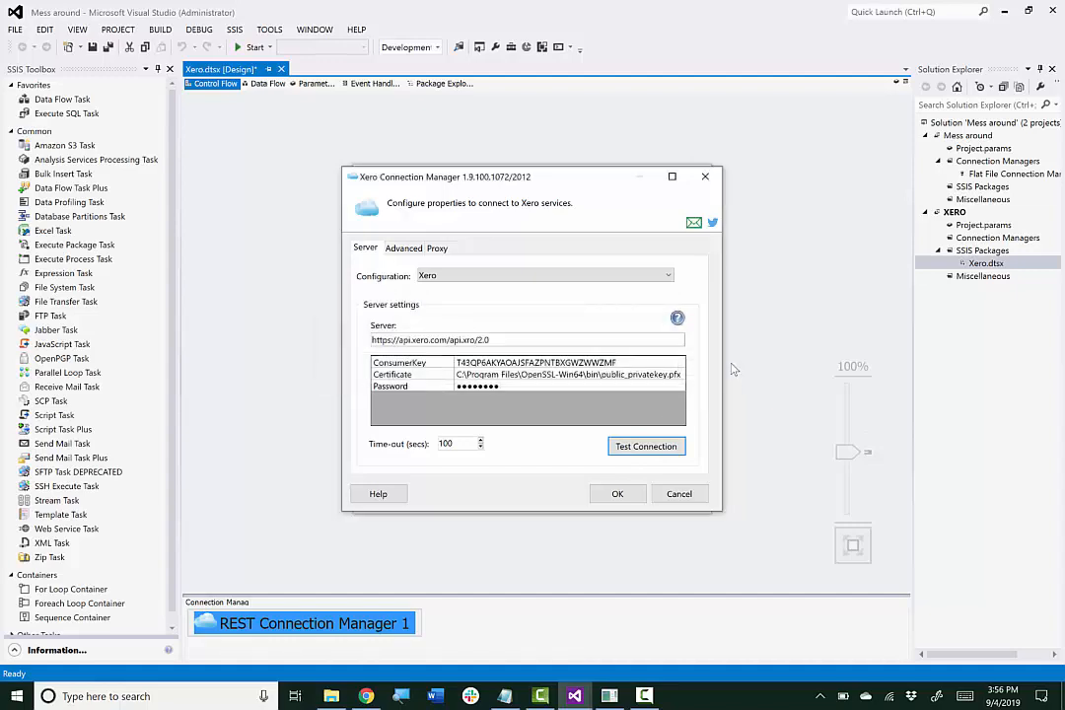
left_click(617, 495)
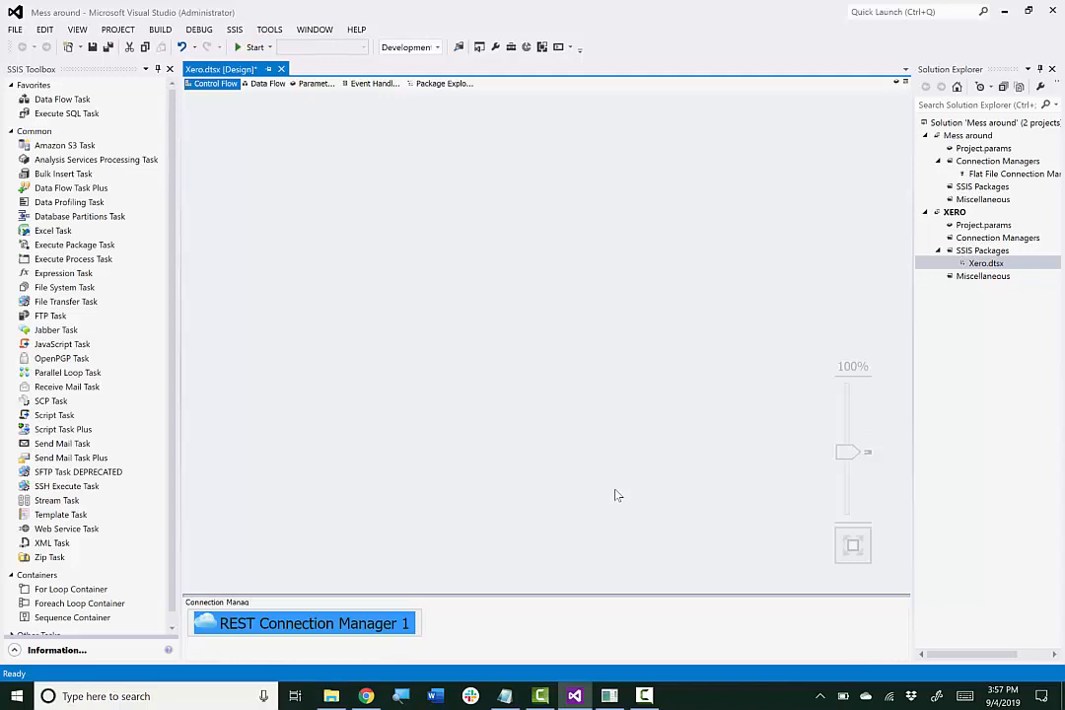